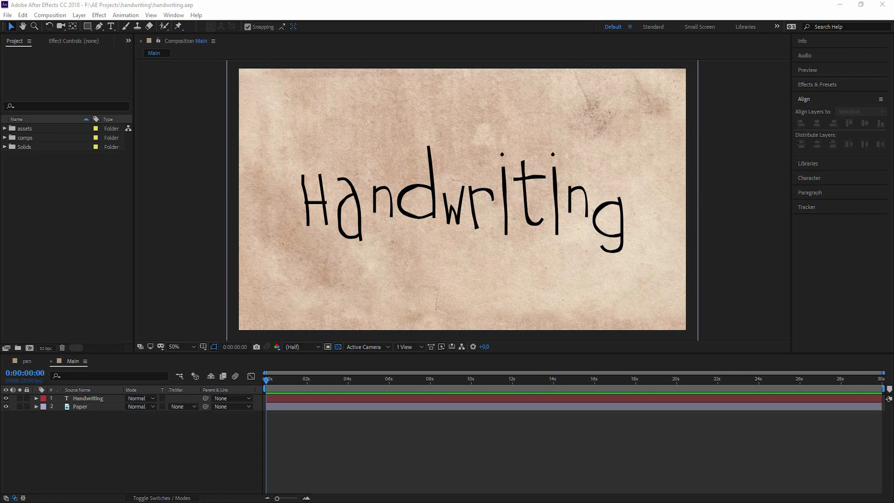
Step: Inspect the Paper background layer and the Handwriting text layer, including its font settings and letter shapes at full size
left_click(81, 407)
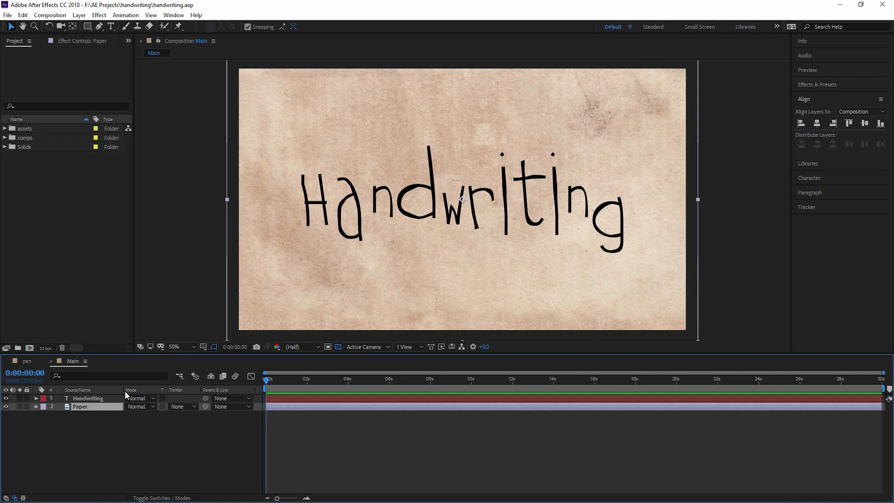
left_click(87, 414)
left_click(79, 405)
left_click(82, 399)
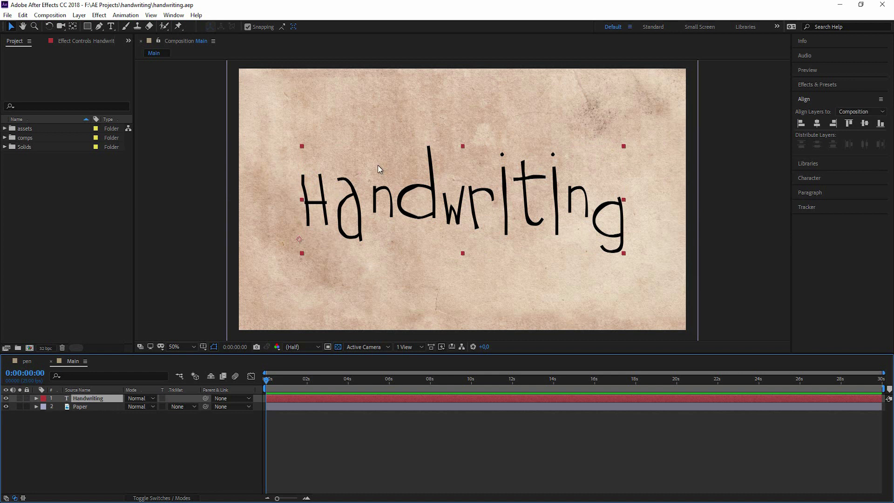
double_click(84, 398)
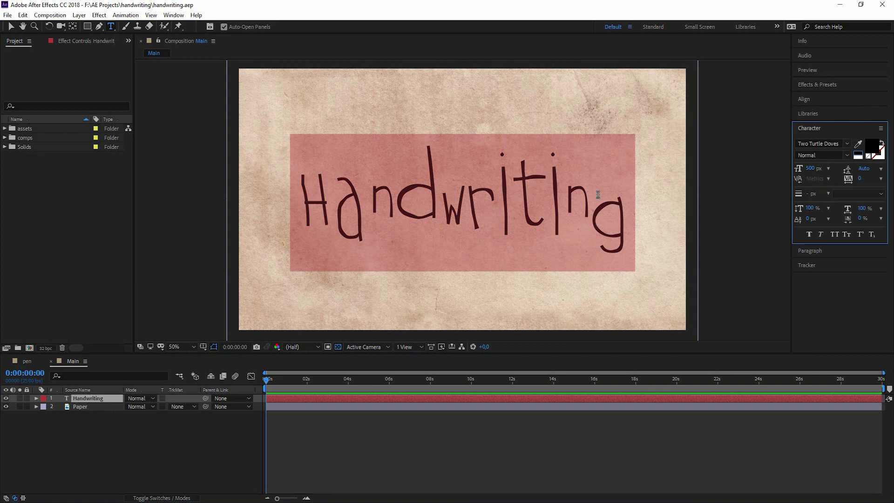
left_click(197, 456)
left_click(81, 399)
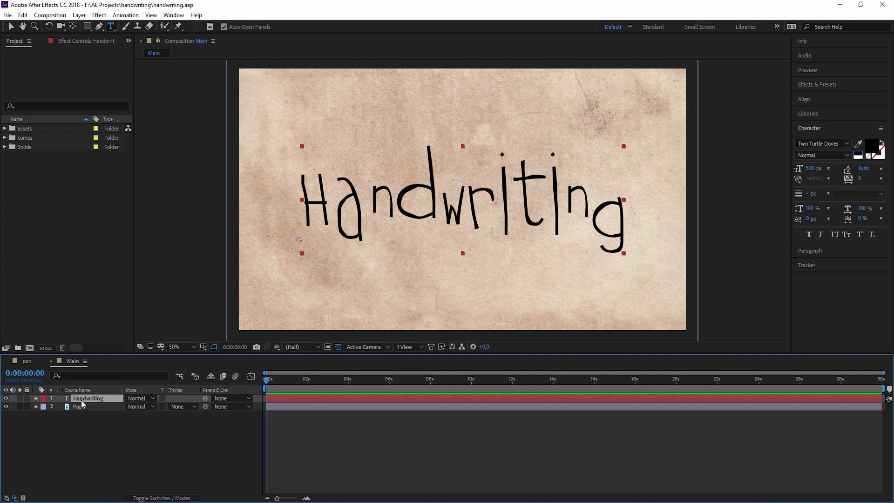
key("slash")
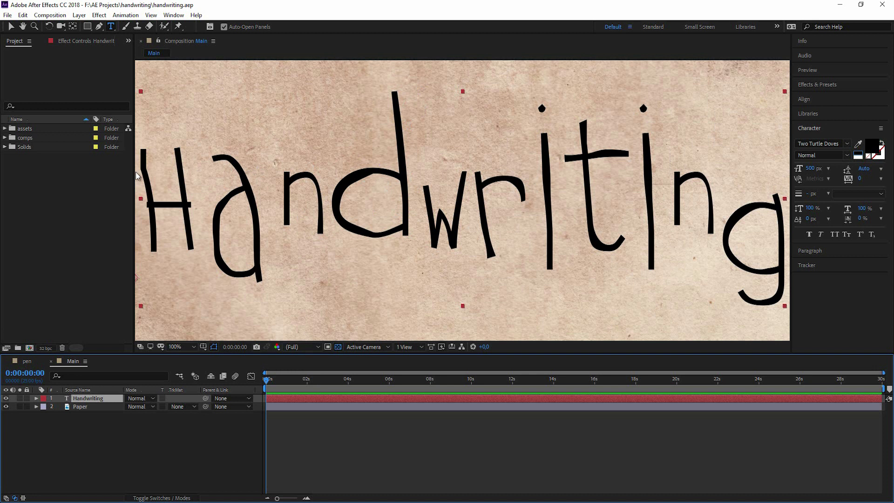
Step: Find the Simple Choker effect and apply it to the Handwriting text layer
left_click(819, 130)
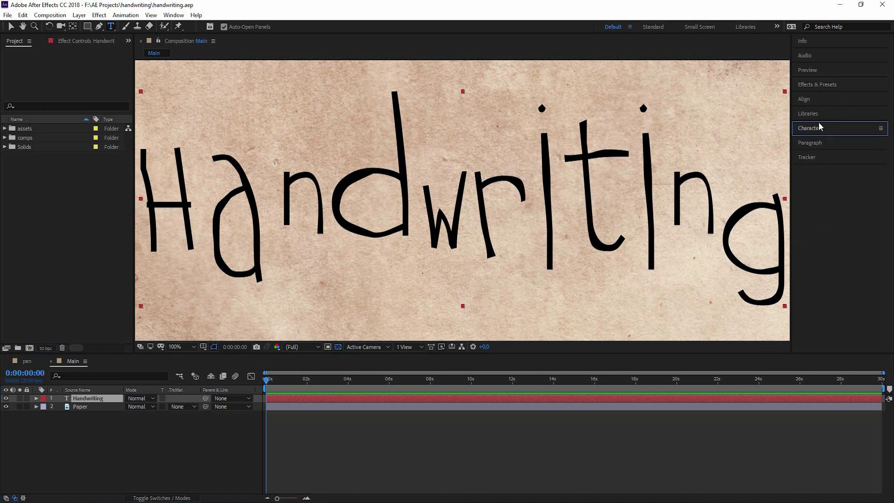
left_click(820, 86)
left_click(822, 98)
type("chok")
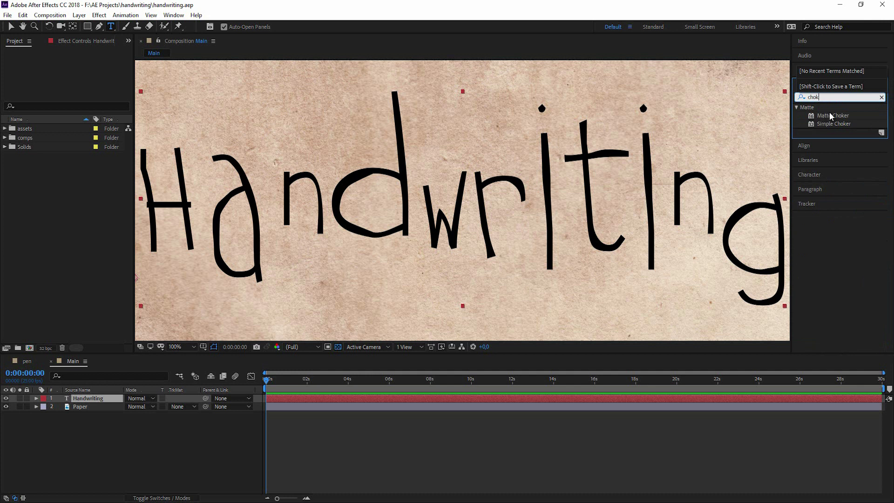
left_click_drag(829, 124, 99, 404)
key("v")
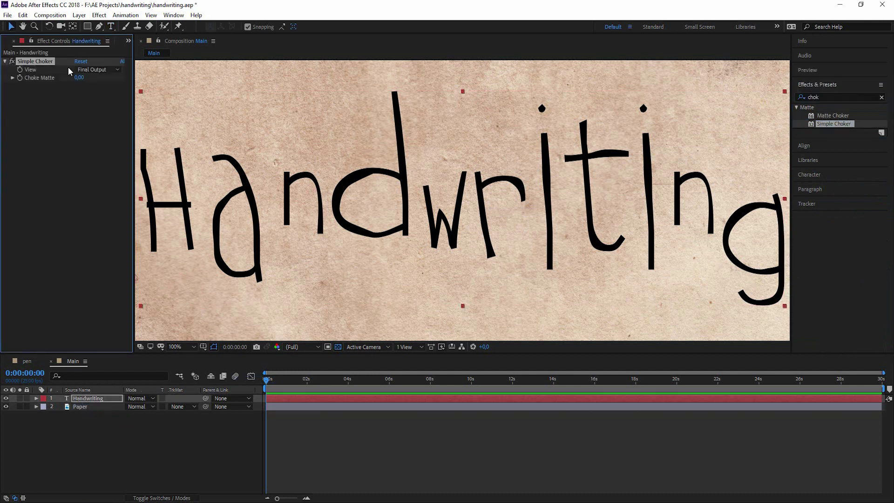
Step: Add the Roughen Edges effect to the Handwriting layer and place it above Simple Choker in the effect order
left_click(828, 95)
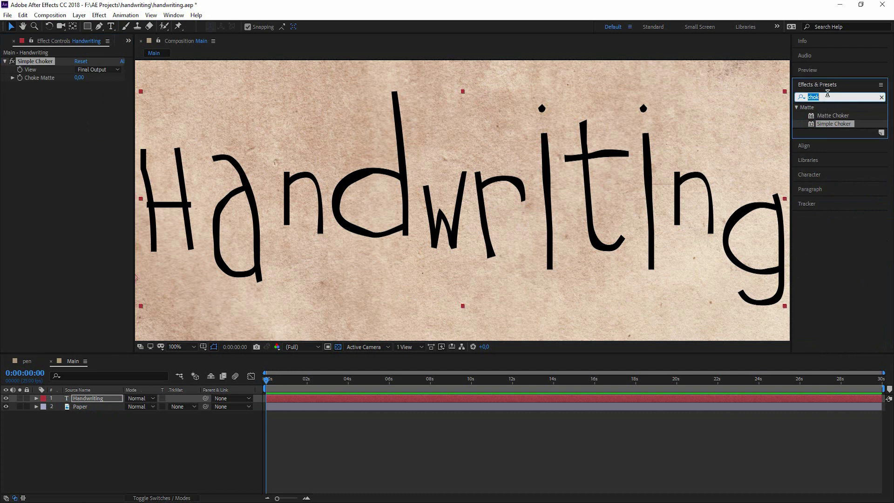
type("rough")
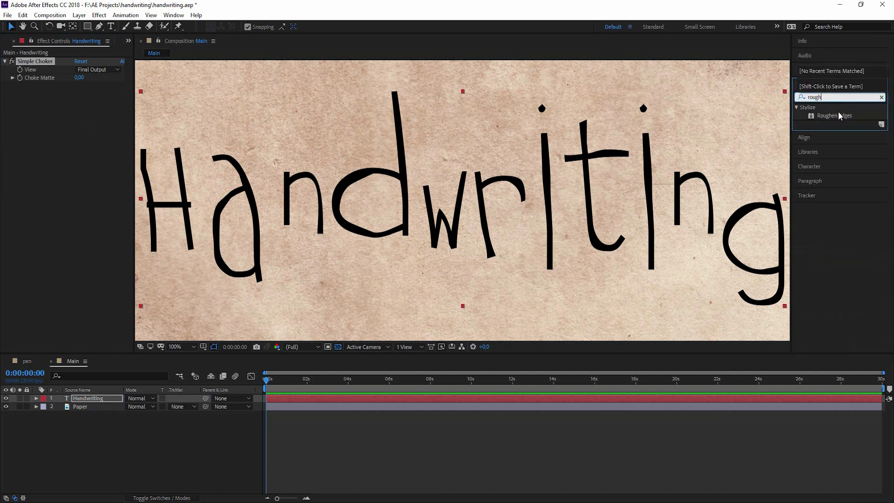
double_click(839, 116)
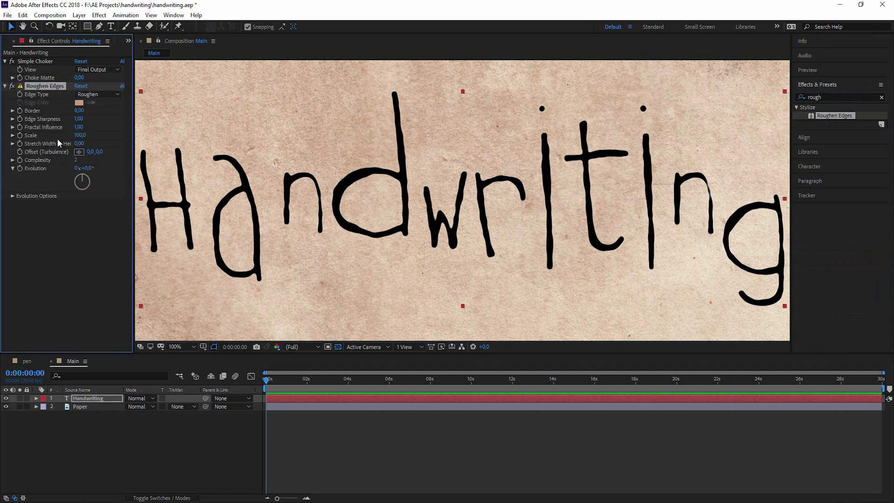
left_click_drag(134, 125, 169, 124)
left_click_drag(36, 62, 73, 257)
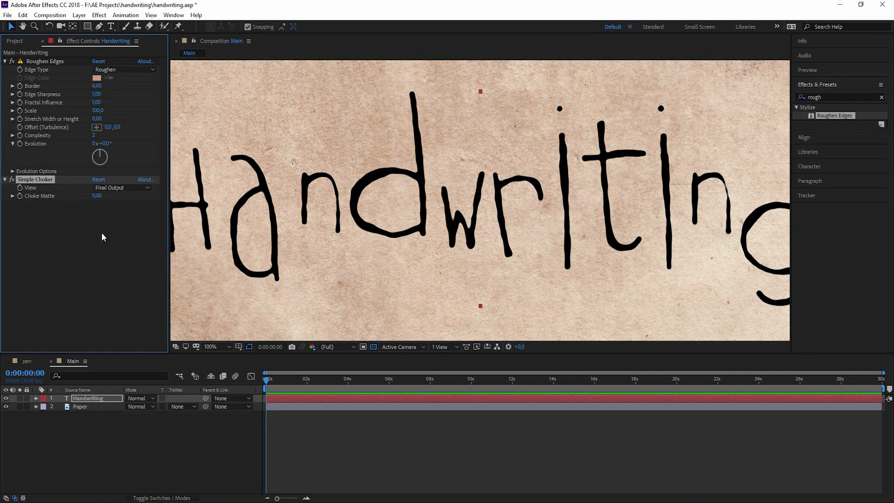
Step: Set Simple Choker's Choke Matte to 5.60 on the Handwriting layer, comparing the letters with Roughen Edges disabled and enabled
left_click(11, 61)
mouse_move(96, 195)
left_mouse_down()
mouse_move(79, 197)
mouse_move(129, 201)
mouse_move(104, 198)
left_mouse_up()
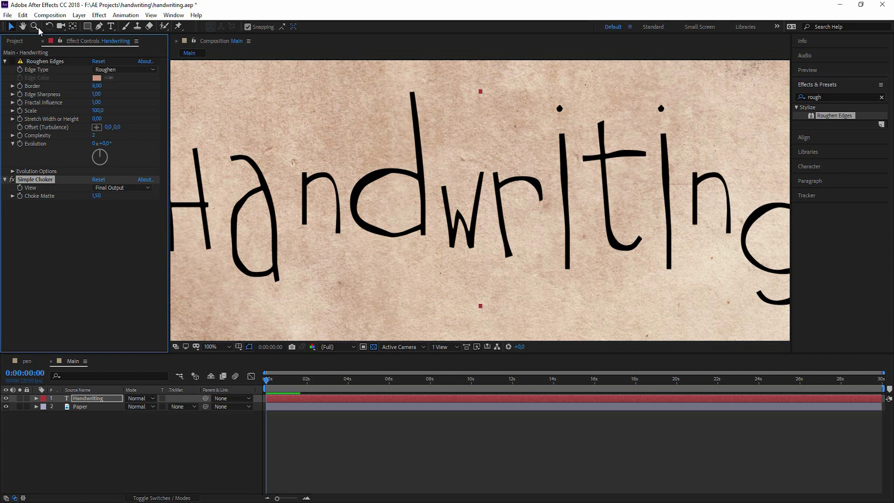
left_click(12, 61)
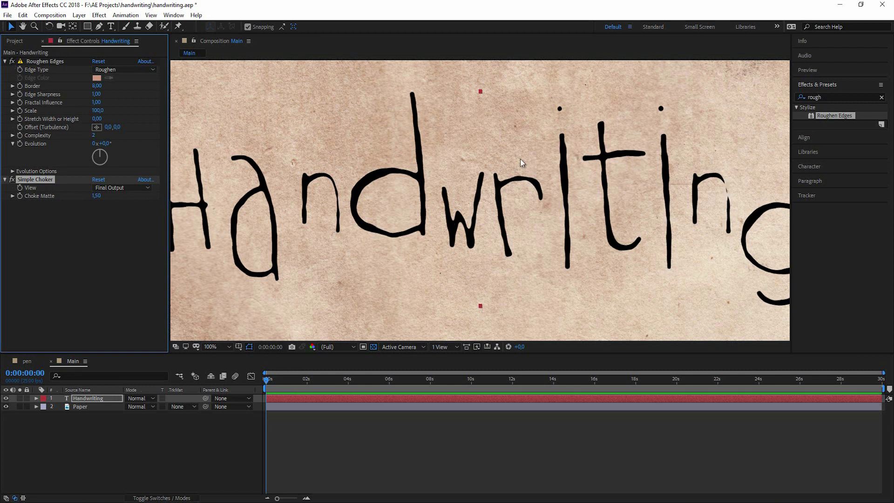
key("h")
left_click_drag(361, 258, 463, 247)
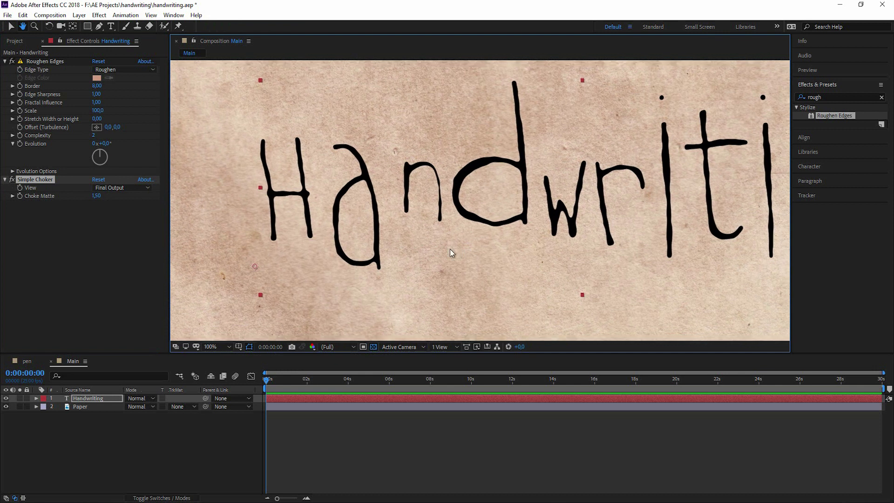
key("v")
left_click_drag(96, 196, 112, 199)
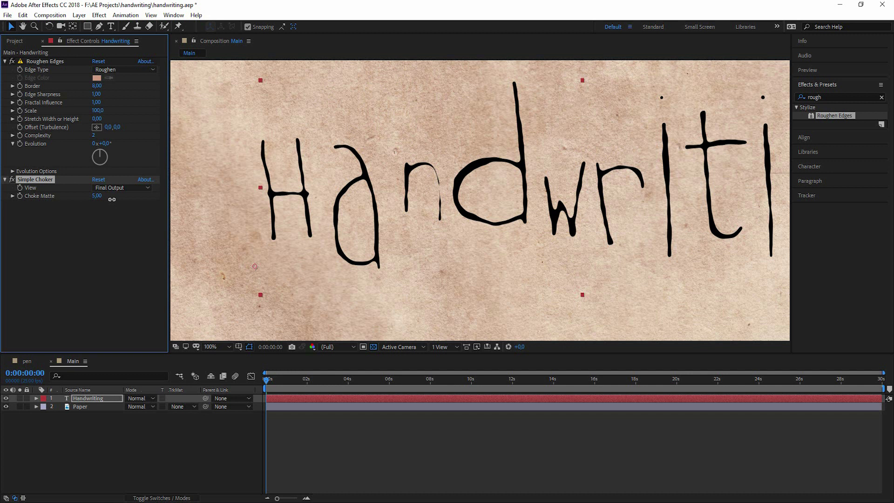
left_click_drag(115, 200, 118, 200)
left_click_drag(664, 236, 551, 254)
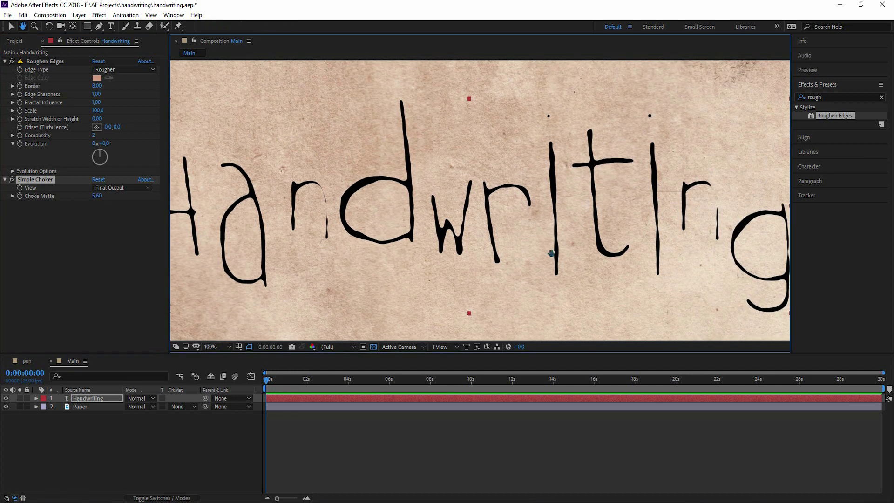
Step: Duplicate the Handwriting layer with its effects and place the copy directly beneath the original, above Paper
left_click(83, 399)
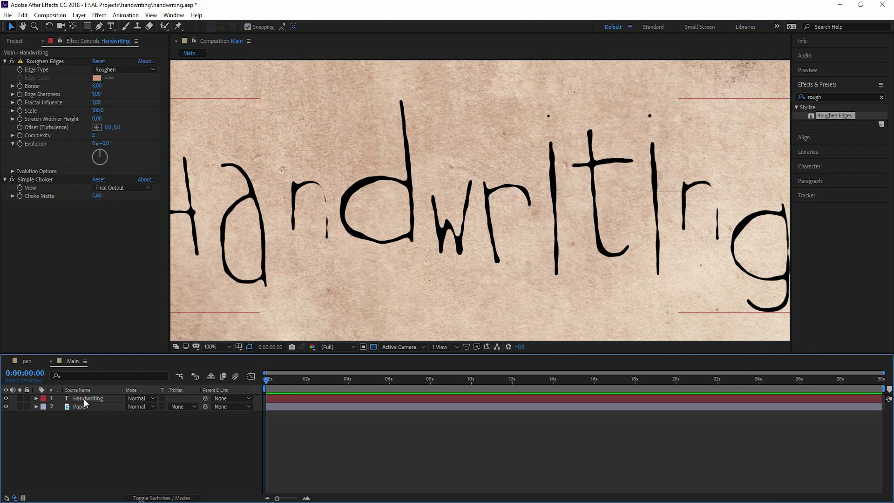
key("ctrl+d")
left_click(89, 406)
left_click_drag(90, 400, 102, 421)
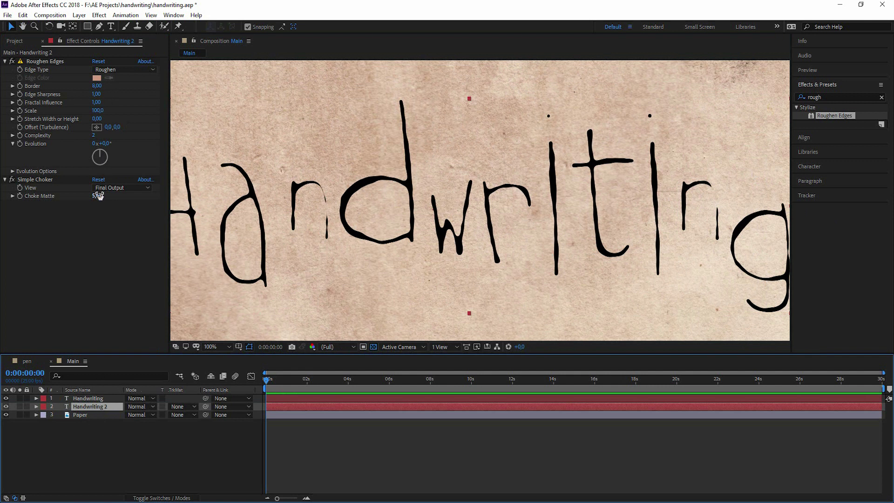
Step: Solo Handwriting 2 and set its Choke Matte to 1.10 and its Roughen Edges border to 8.50, scale 10, stretch -24.40 and complexity 10
left_click_drag(97, 195, 76, 192)
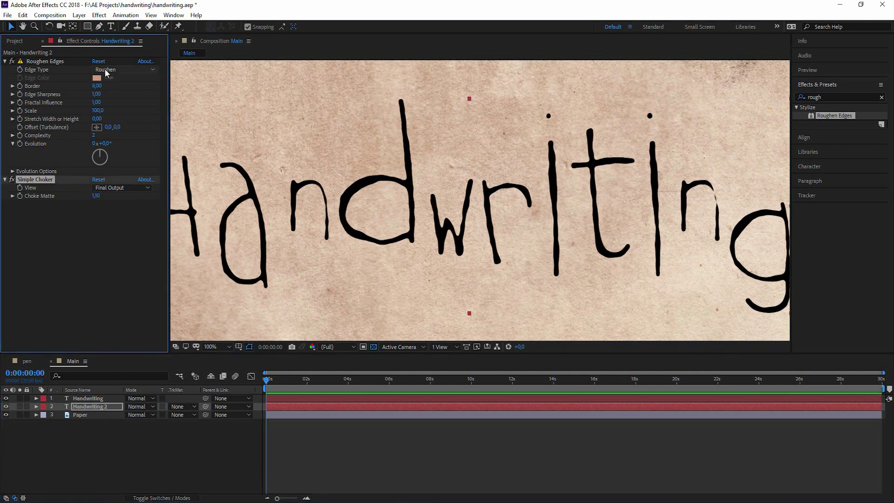
left_click_drag(96, 85, 100, 86)
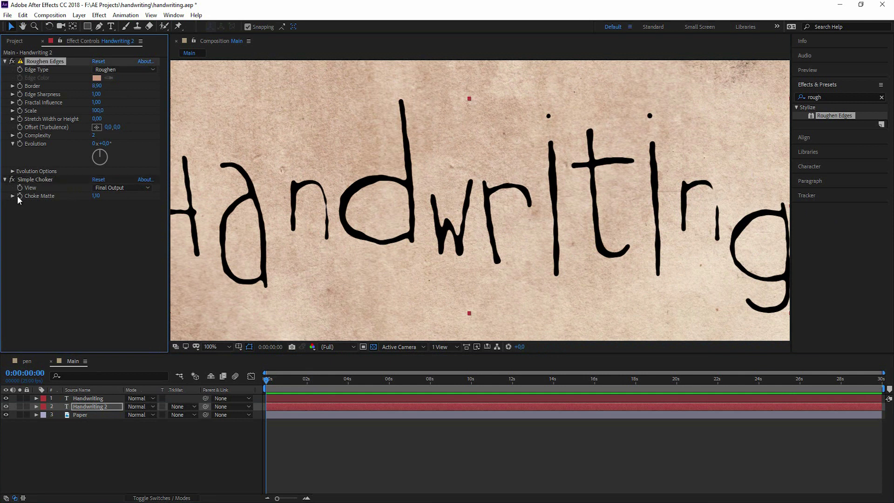
left_click(19, 407)
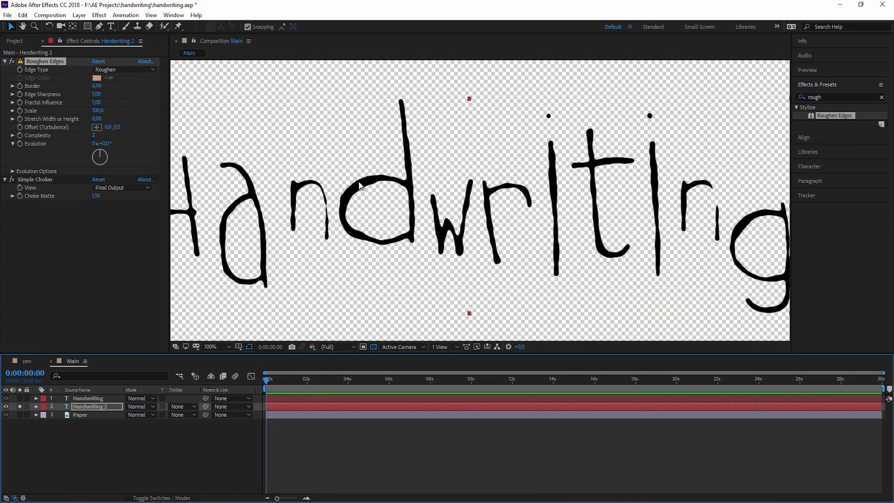
key("period")
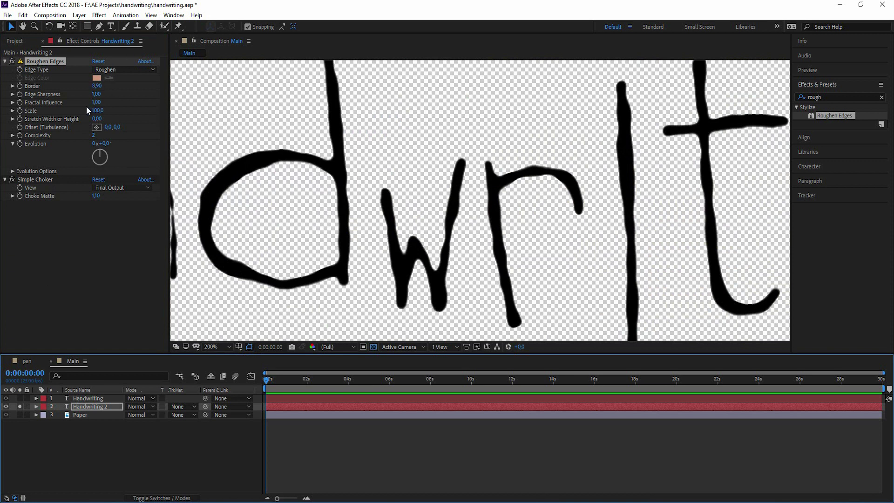
mouse_move(98, 110)
left_mouse_down()
mouse_move(142, 110)
mouse_move(49, 116)
mouse_move(377, 140)
left_mouse_up()
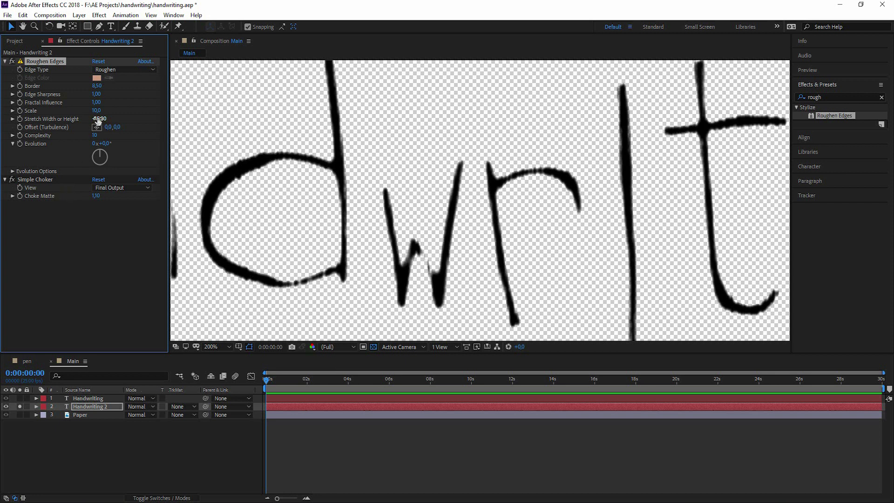
mouse_move(99, 119)
left_mouse_down()
mouse_move(75, 122)
mouse_move(161, 124)
left_mouse_up()
left_click(49, 425)
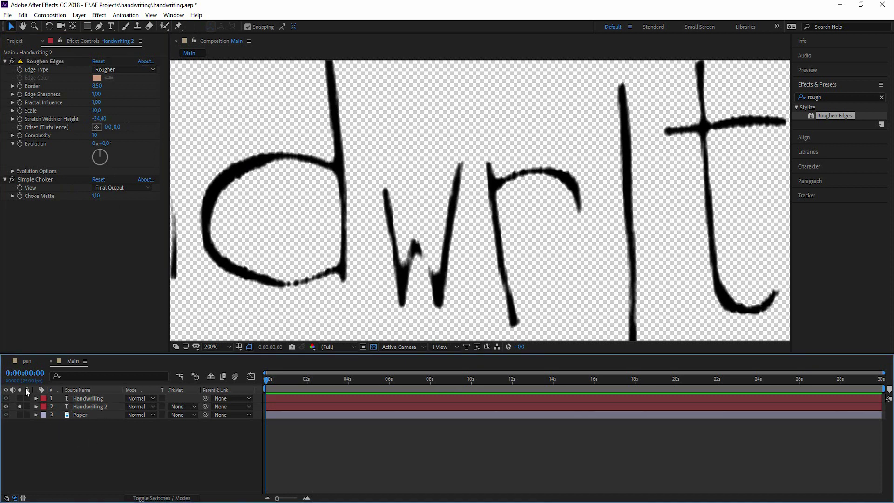
Step: Solo the Handwriting layer together with its copy and set the Handwriting layer's opacity to 96%
left_click(98, 398)
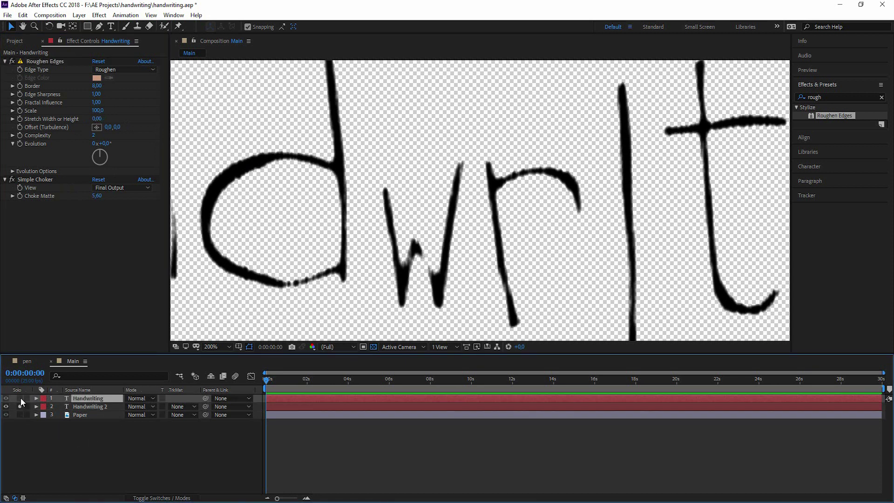
left_click(20, 398)
key("comma")
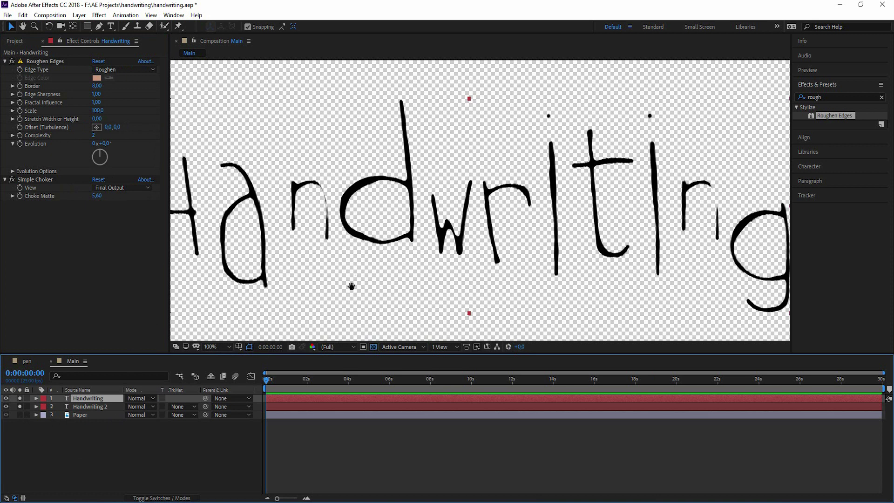
left_click_drag(215, 230, 278, 222)
key("period")
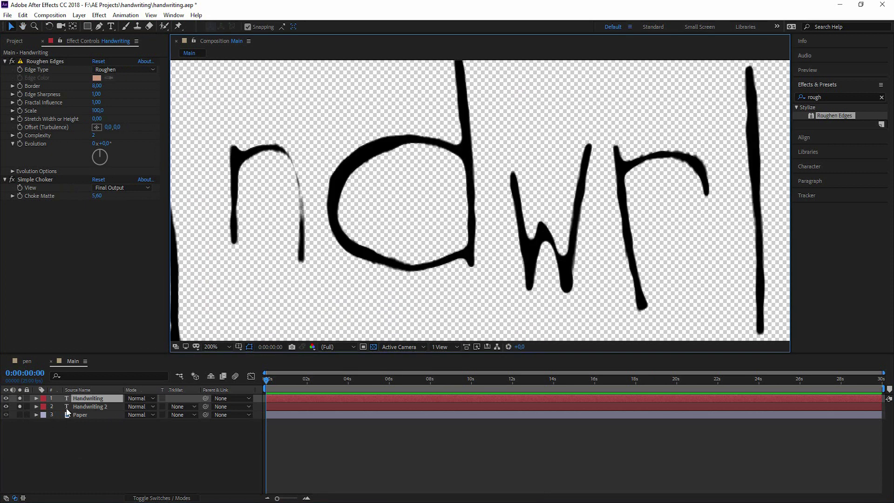
key("t")
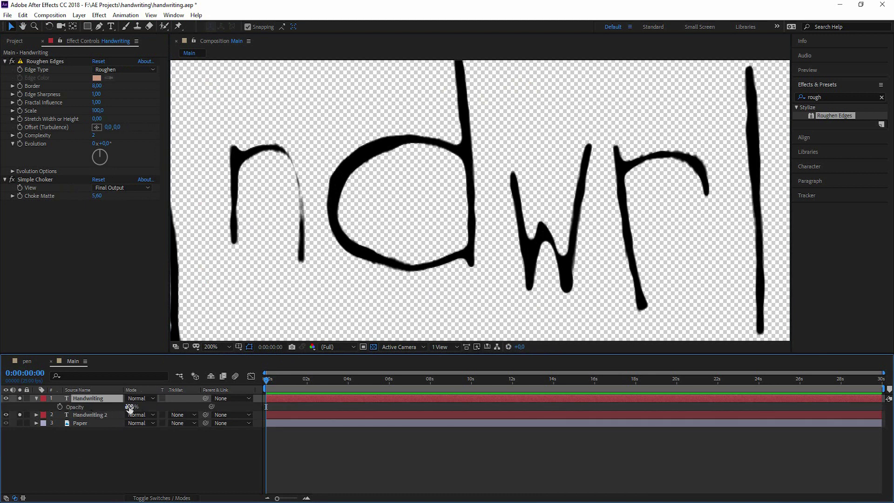
mouse_move(121, 408)
left_mouse_down()
mouse_move(76, 407)
mouse_move(135, 410)
left_mouse_up()
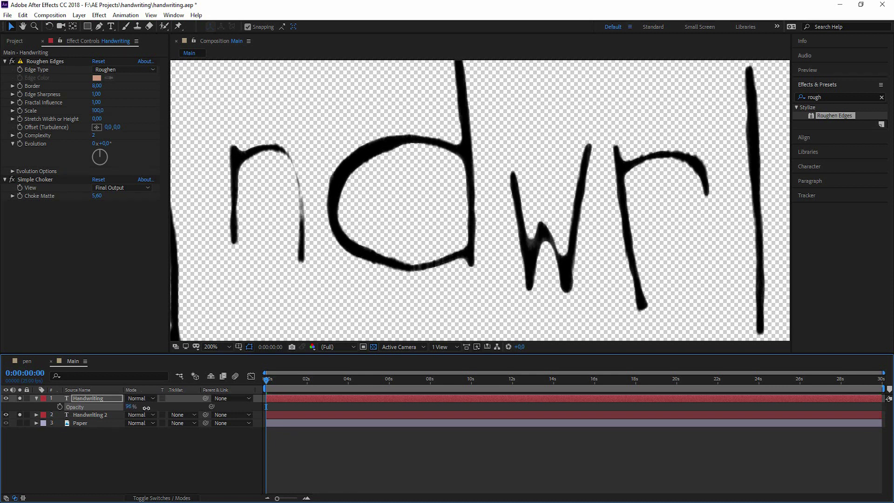
key("t")
Step: Turn off solo on every layer to show the text over the paper in the whole composition
key("slash")
left_click(30, 426)
left_click(20, 415)
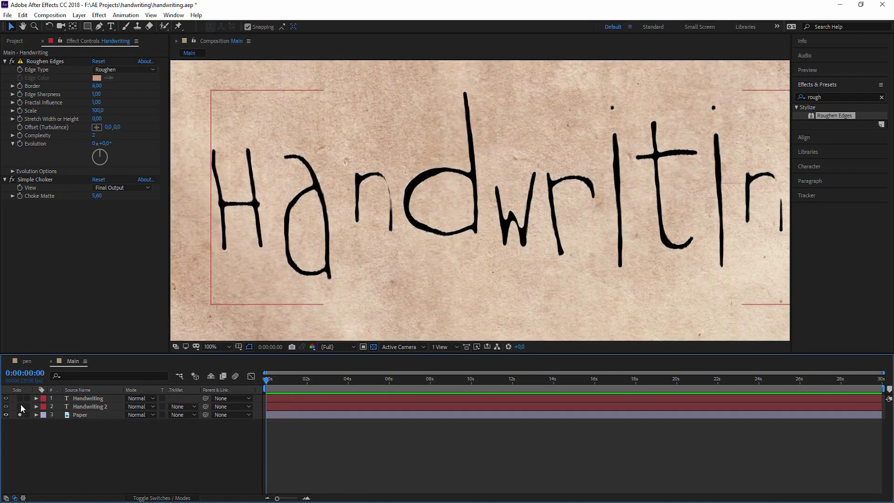
left_click(20, 415)
scroll(634, 253, "down", 2)
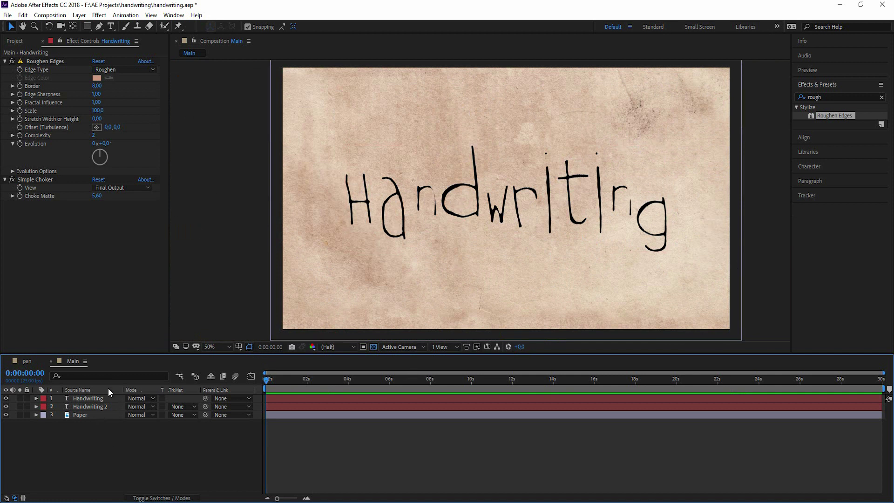
Step: Pre-compose the Handwriting and Handwriting 2 layers together into a new composition named "text"
left_click(82, 409)
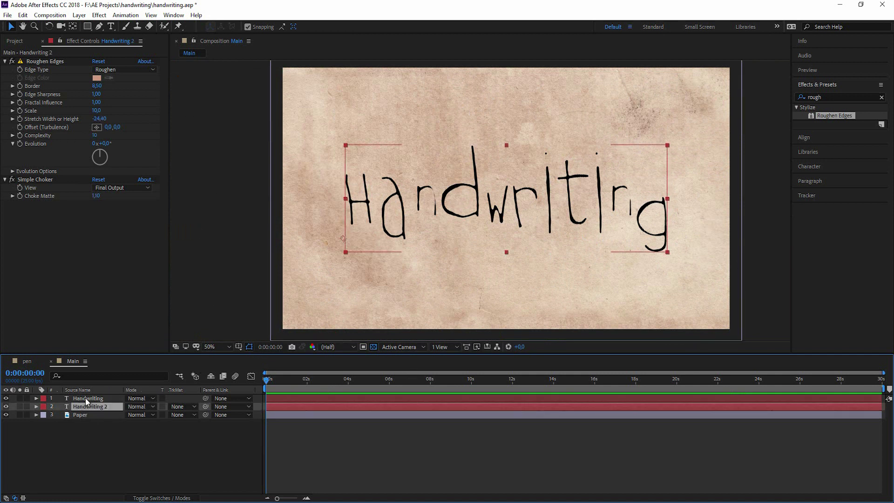
left_click(89, 399, "ctrl")
key("ctrl+shift+c")
type("text")
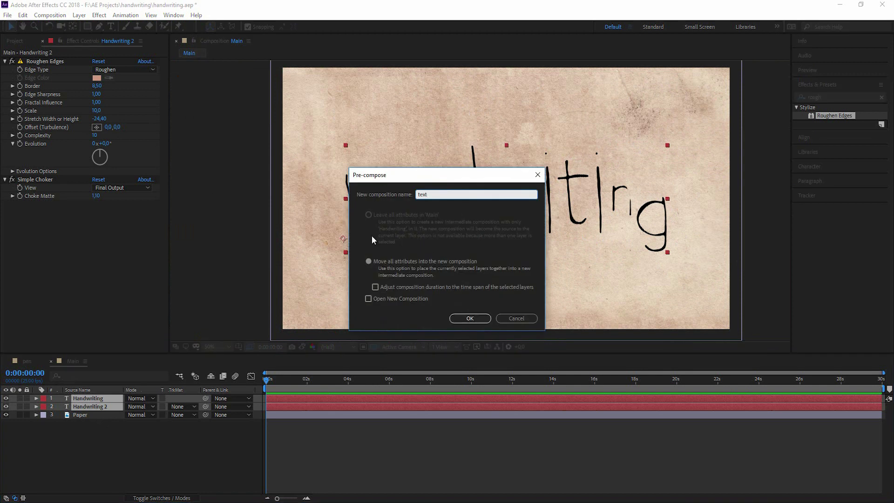
left_click(468, 318)
Step: Check the text pre-composition in isolation, restore the full view and select the Paper layer
left_click(88, 397)
left_click(21, 398)
left_click(20, 399)
left_click(32, 424)
left_click(99, 407)
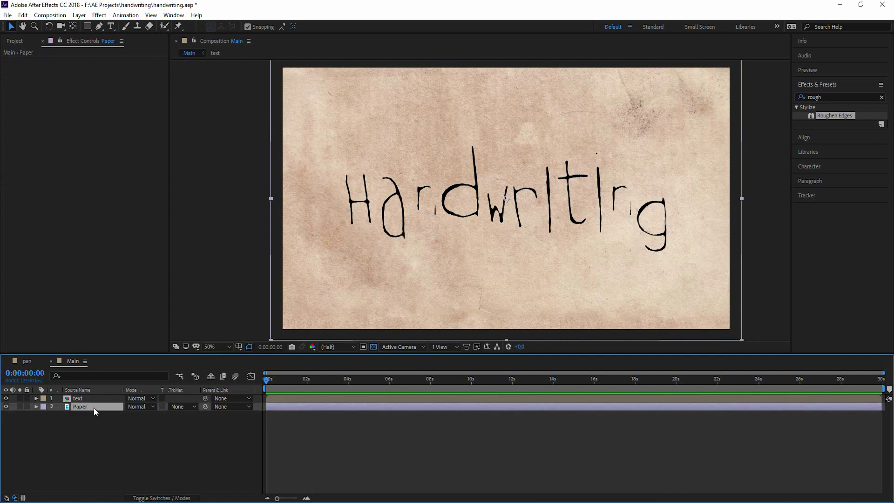
Step: Duplicate the Paper layer, solo the lower copy and apply the Levels effect to it
key("ctrl+d")
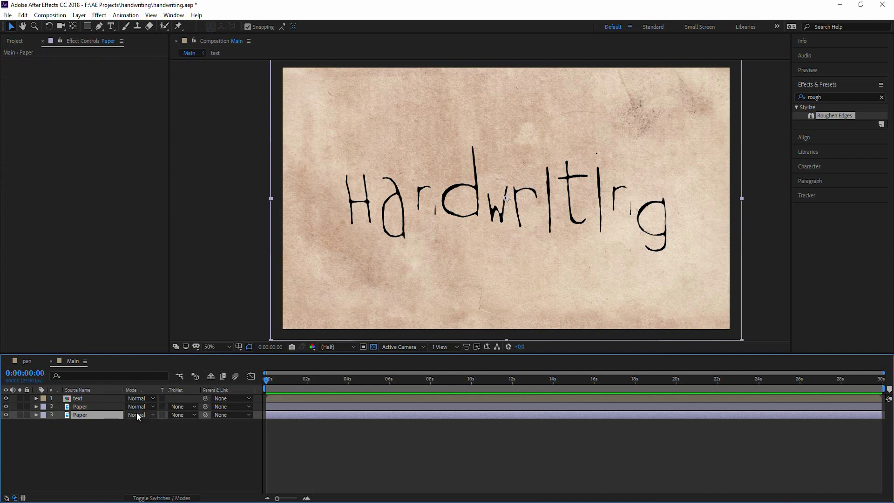
left_click(20, 414)
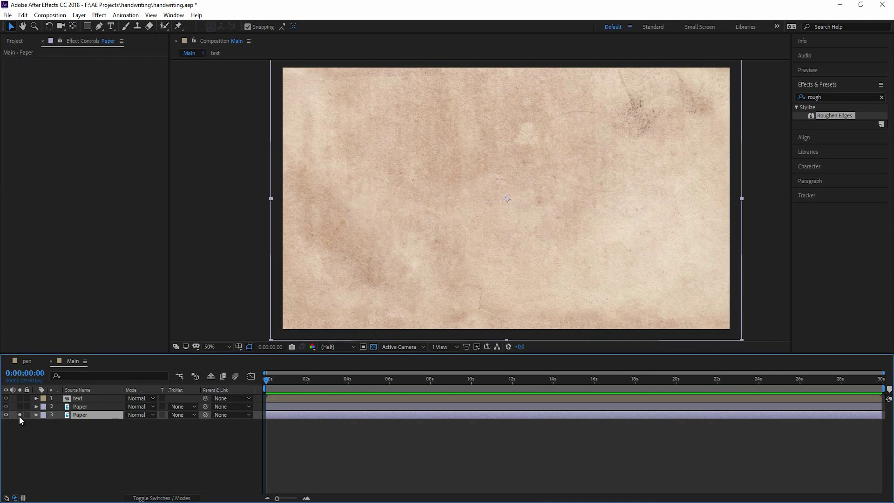
left_click(822, 97)
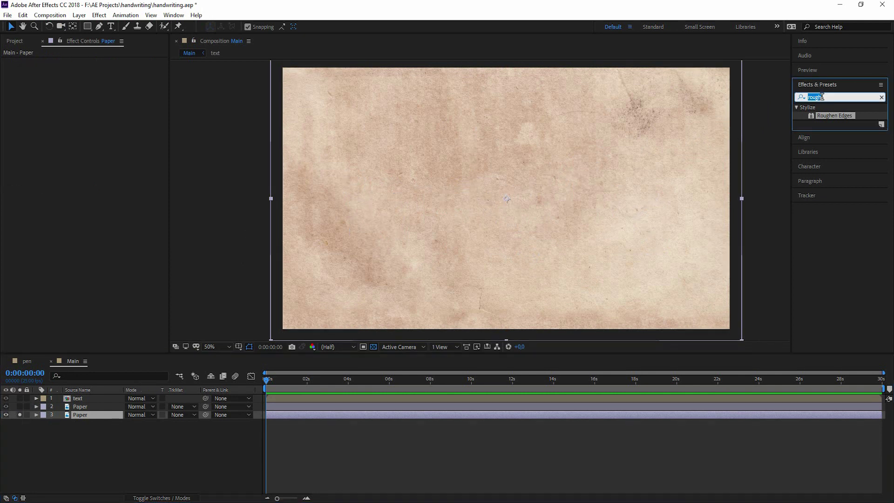
type("level")
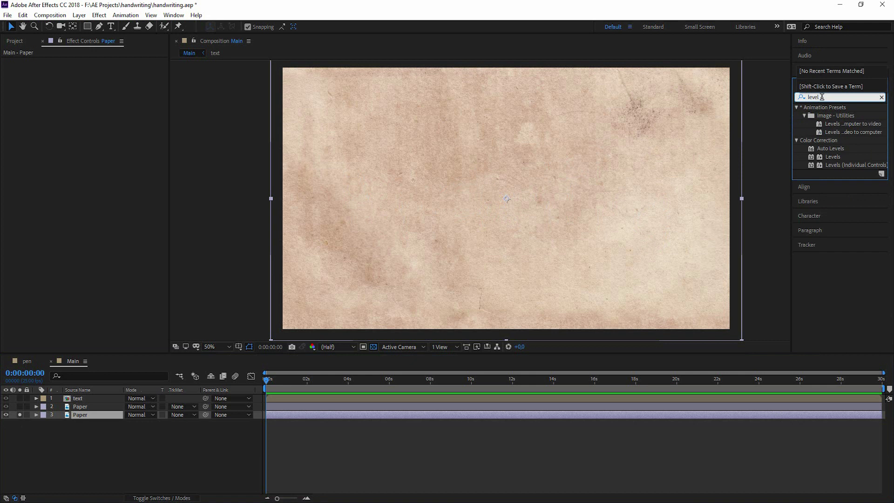
left_click_drag(834, 156, 82, 414)
Step: Turn off solo, hide the upper Paper layer and set the lower copy's Levels to Input Black 0.5216, Input White 0.9373 and Gamma 0.95
left_click(19, 415)
left_click_drag(27, 116, 76, 122)
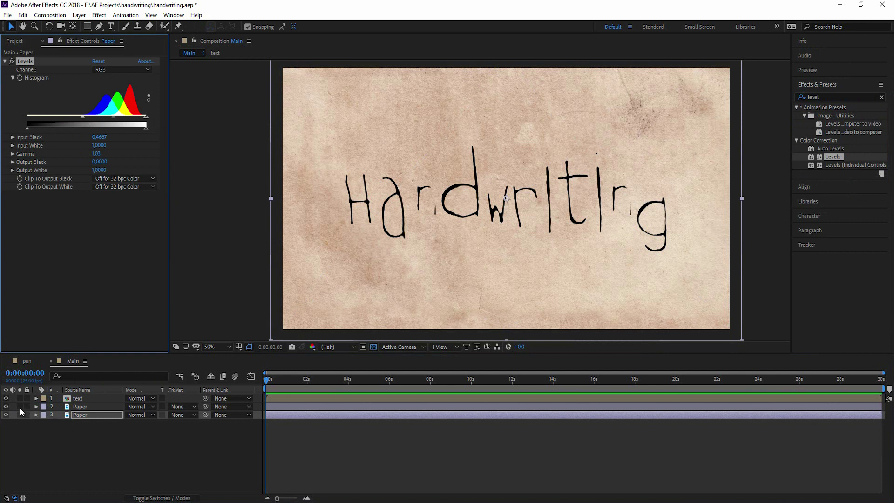
left_click(5, 406)
left_click_drag(146, 116, 138, 117)
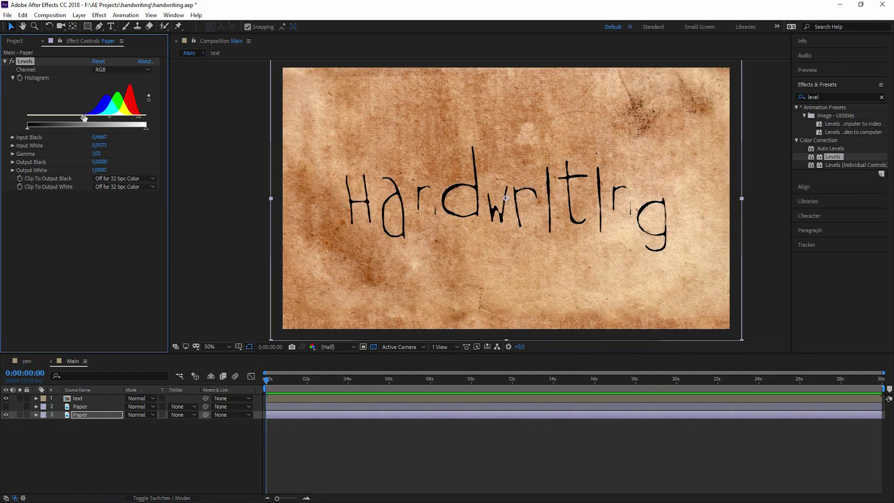
left_click_drag(84, 119, 114, 117)
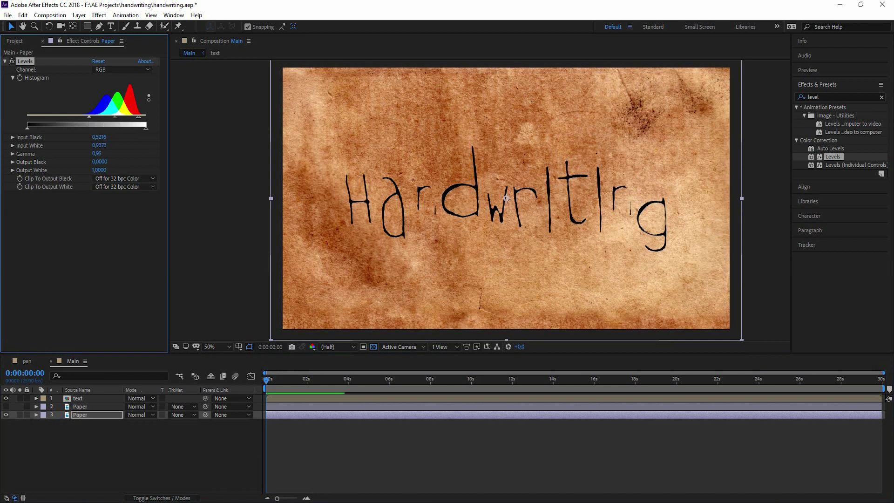
Step: Apply the Tint effect to the lower Paper layer to make it grayscale, and collapse its Levels settings
left_click(830, 97)
type("t")
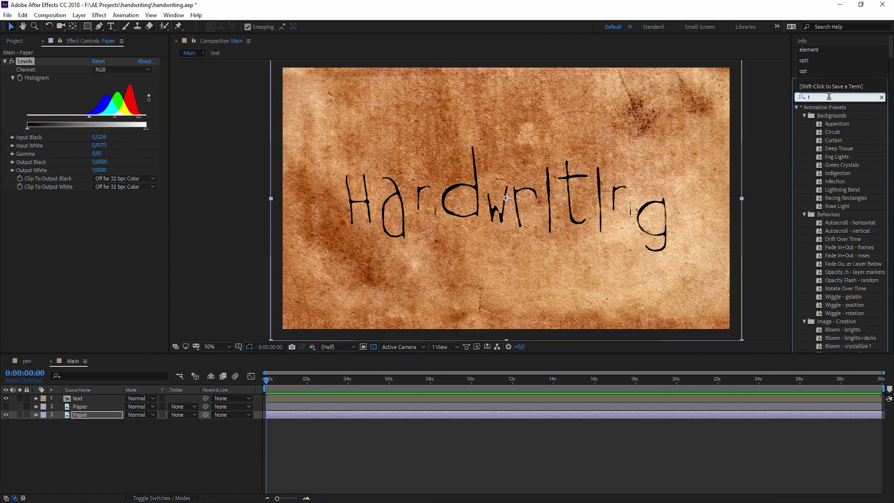
type("int")
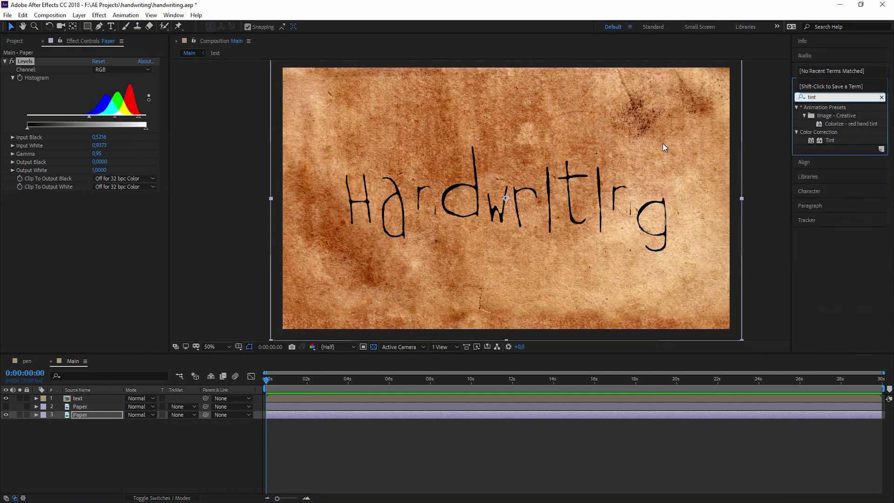
left_click_drag(821, 141, 140, 222)
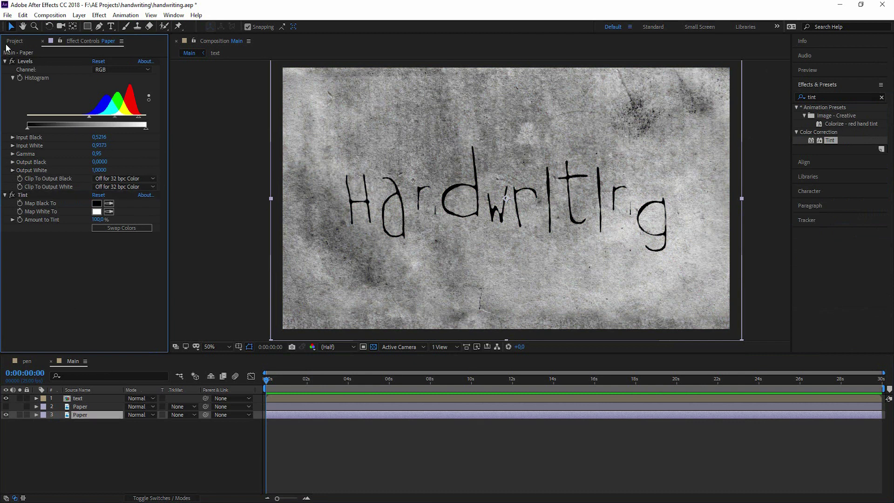
left_click(5, 61)
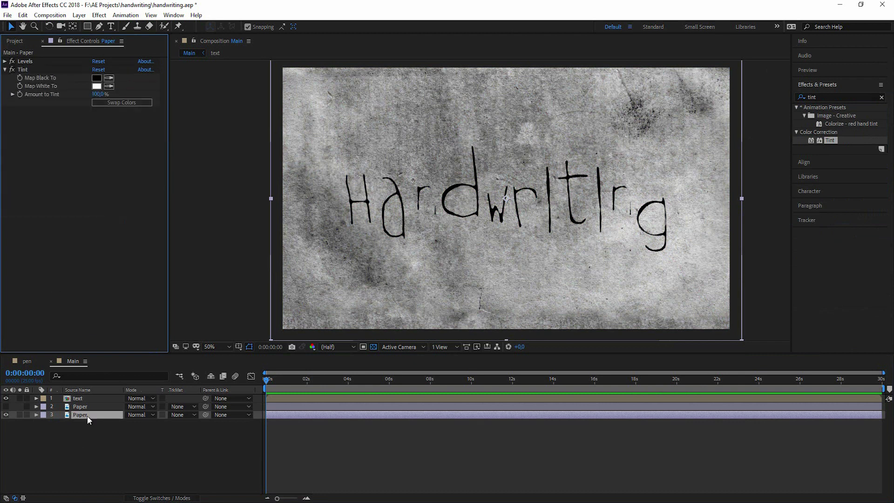
Step: Pre-compose the lower Paper layer as "DM", moving all attributes into the new composition
key("ctrl+shift+c")
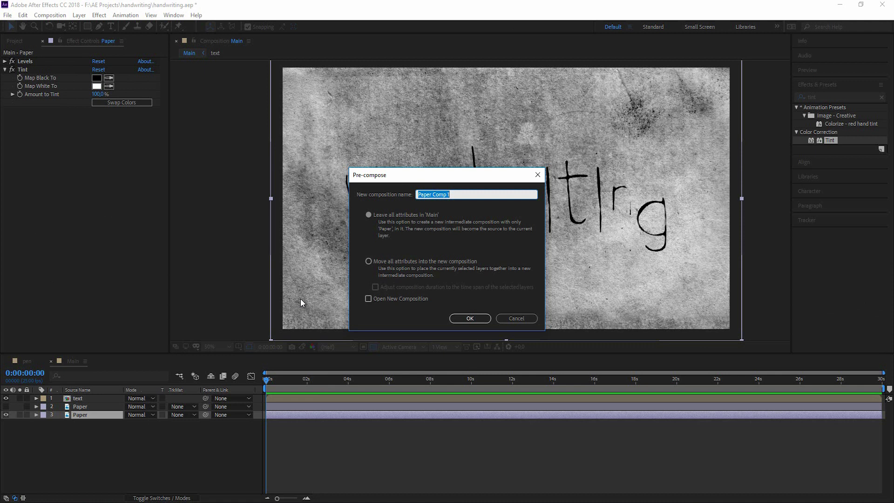
left_click(368, 261)
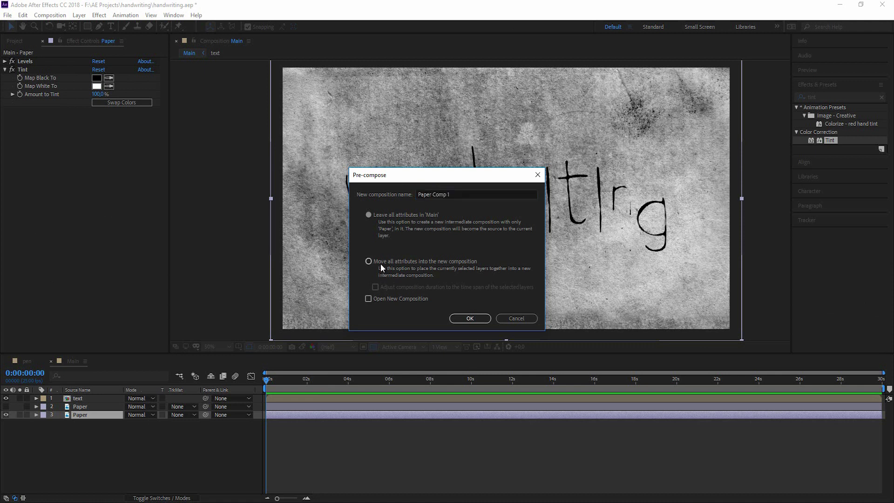
left_click(460, 194)
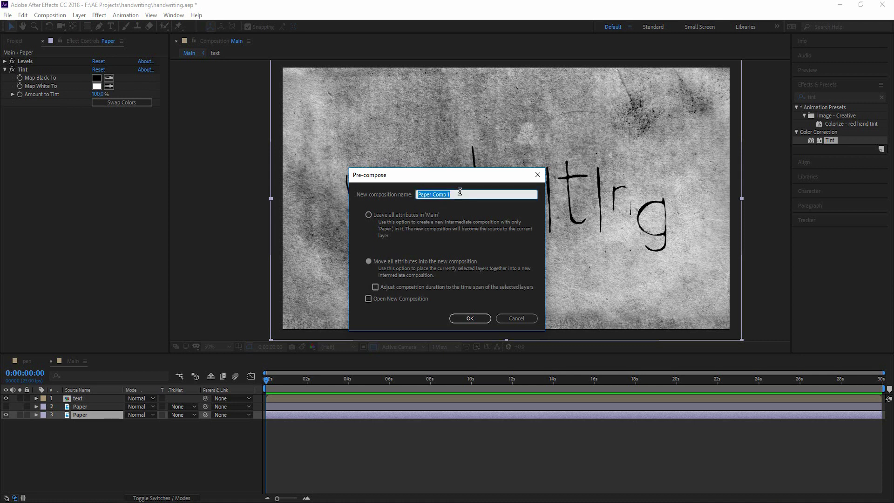
type("DM")
left_click(470, 318)
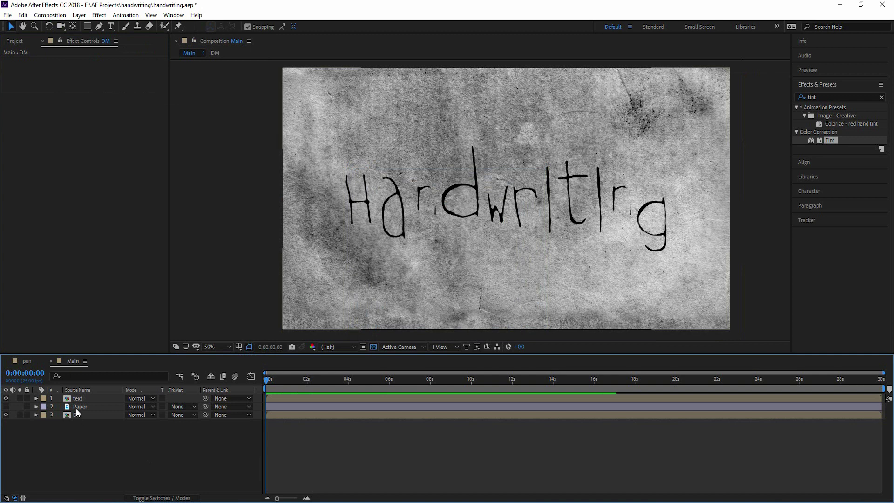
Step: Find the Displacement Map effect and apply it to the text layer
left_click(89, 397)
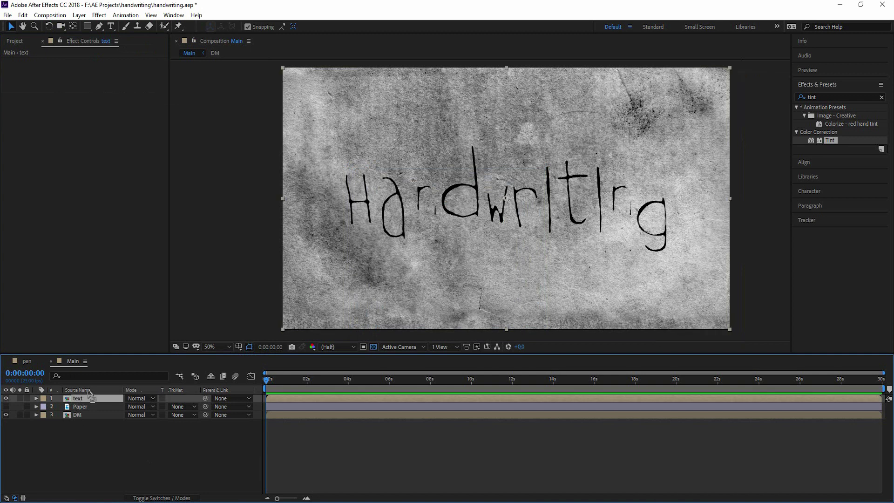
left_click(834, 95)
type("disp")
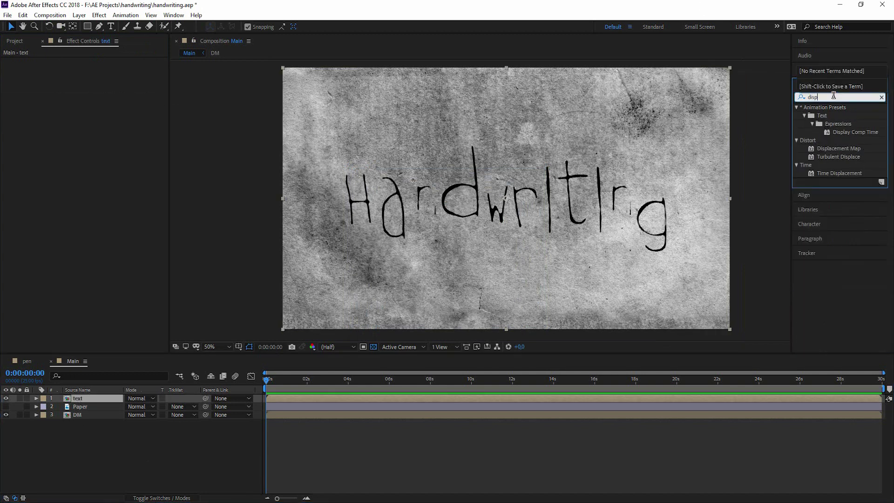
left_click_drag(849, 147, 78, 398)
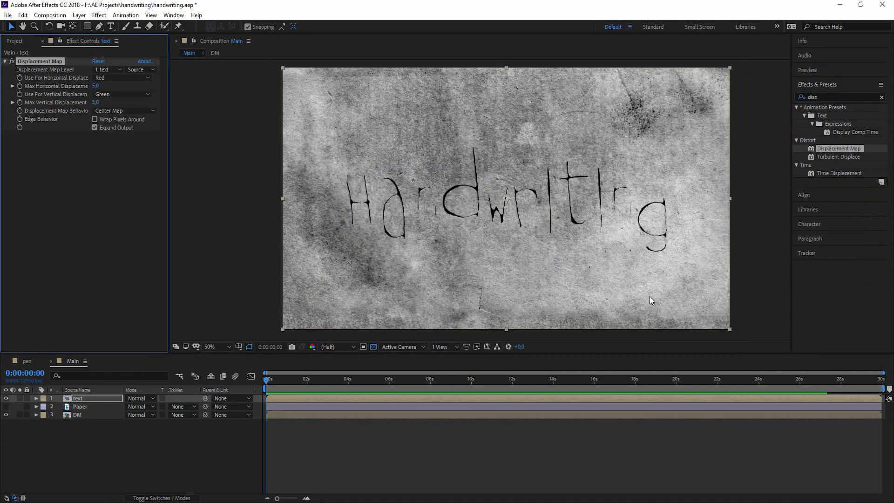
Step: Set the horizontal and vertical displacement to use Luminance, and choose the DM layer as the displacement map
key("period")
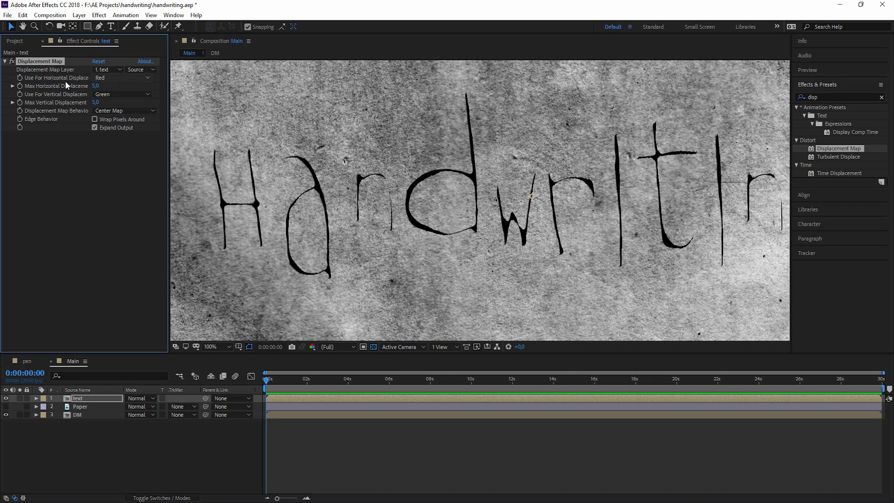
left_click(137, 95)
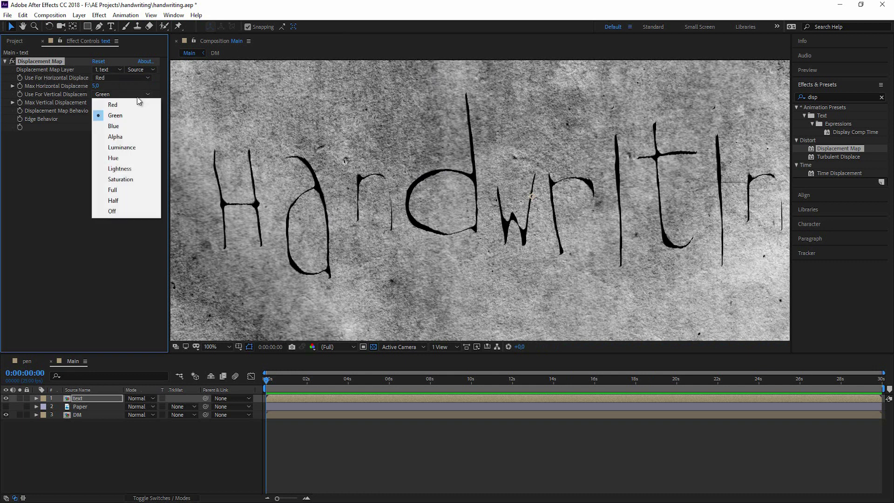
left_click(136, 146)
left_click(121, 78)
left_click(137, 131)
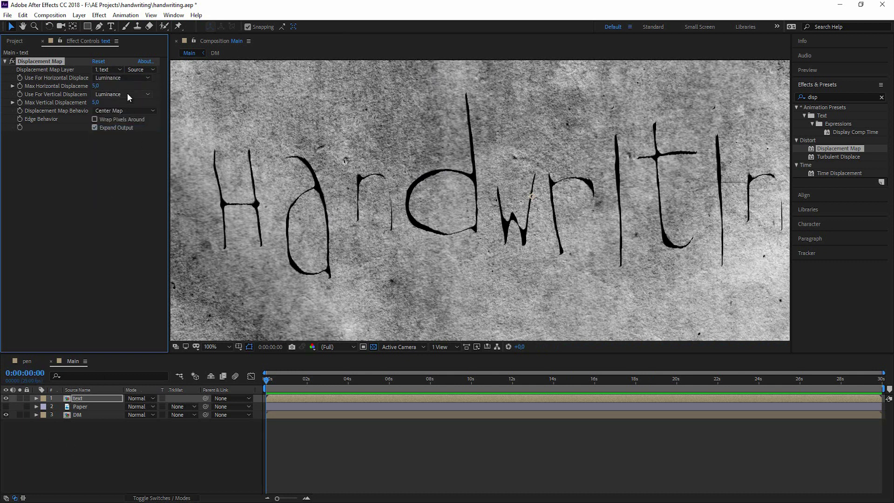
left_click(119, 72)
left_click(127, 114)
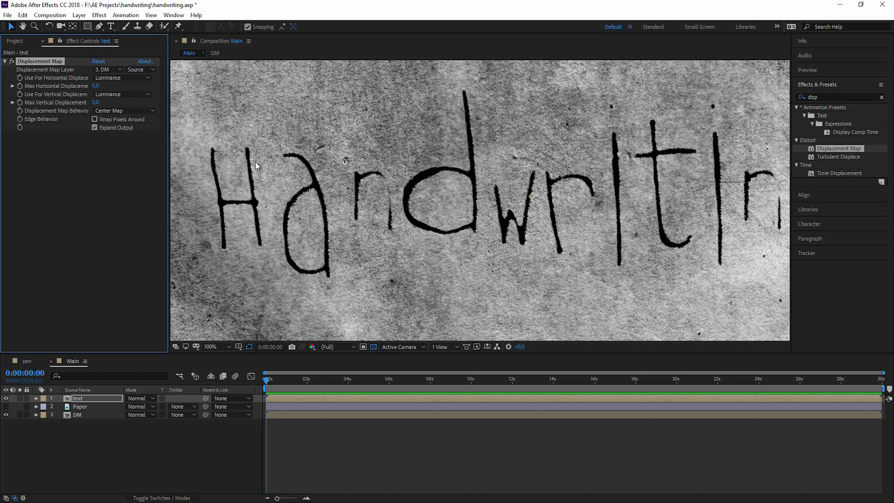
Step: Try a maximum horizontal displacement of -5 on the text layer and restore it to 5
mouse_move(96, 86)
left_mouse_down()
mouse_move(107, 87)
mouse_move(91, 87)
left_mouse_up()
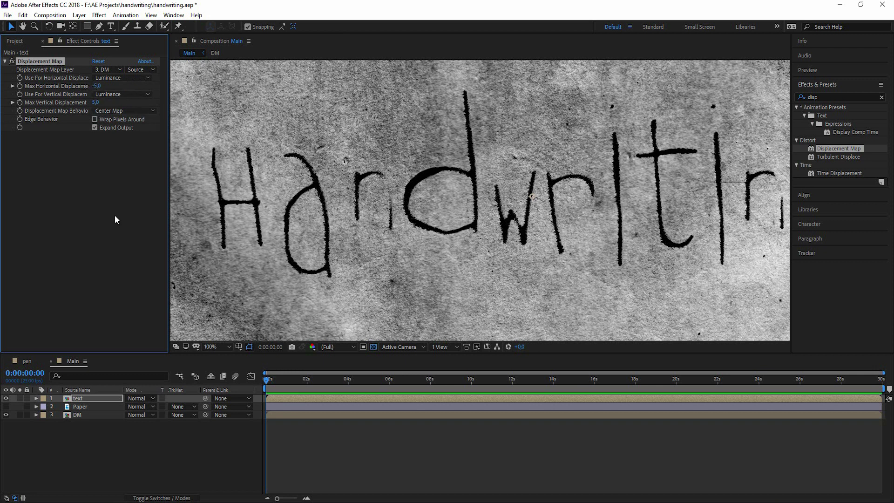
left_click(96, 86)
left_click(119, 225)
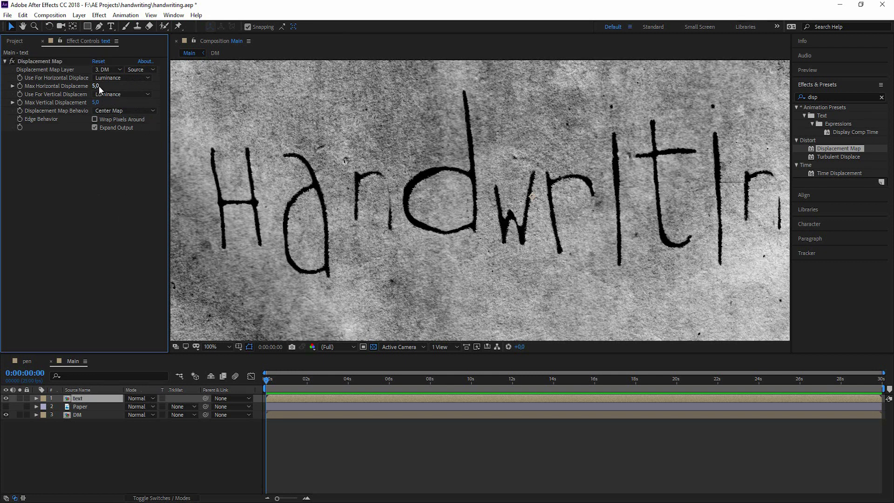
Step: Make the Paper layer visible again to see the displaced text on the original paper
scroll(559, 205, "down", 2)
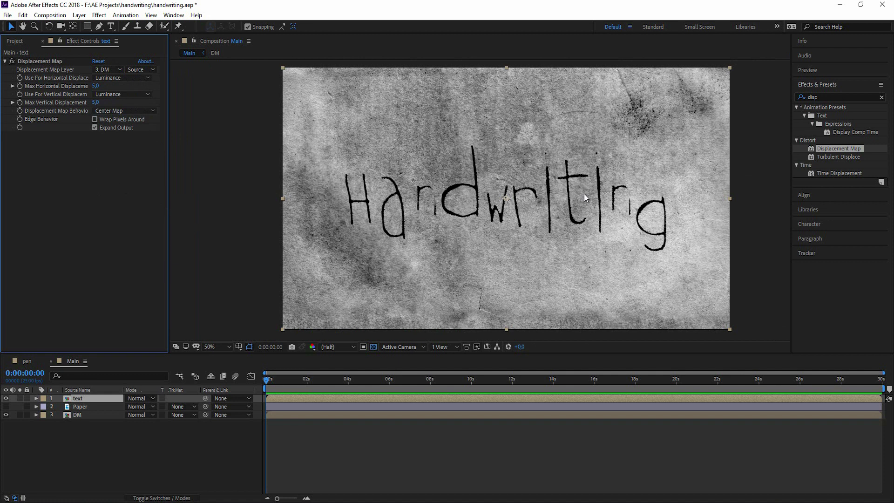
left_click(67, 407)
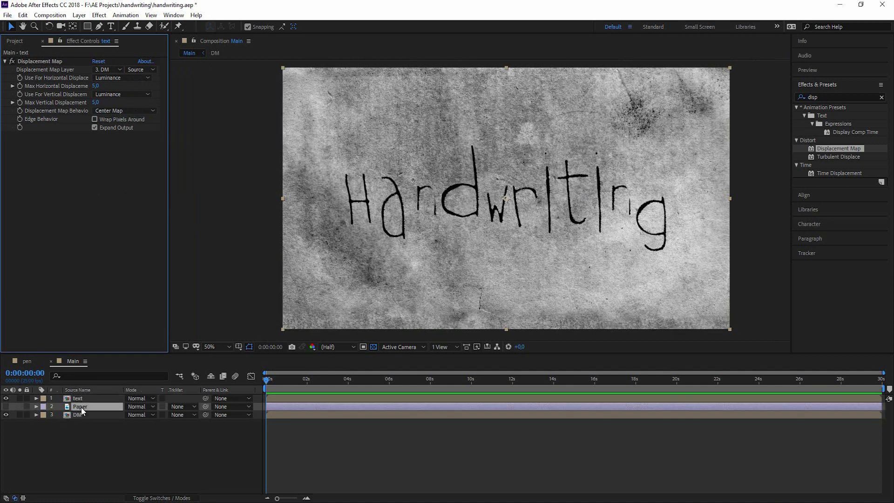
left_click(6, 408)
scroll(469, 189, "up", 2)
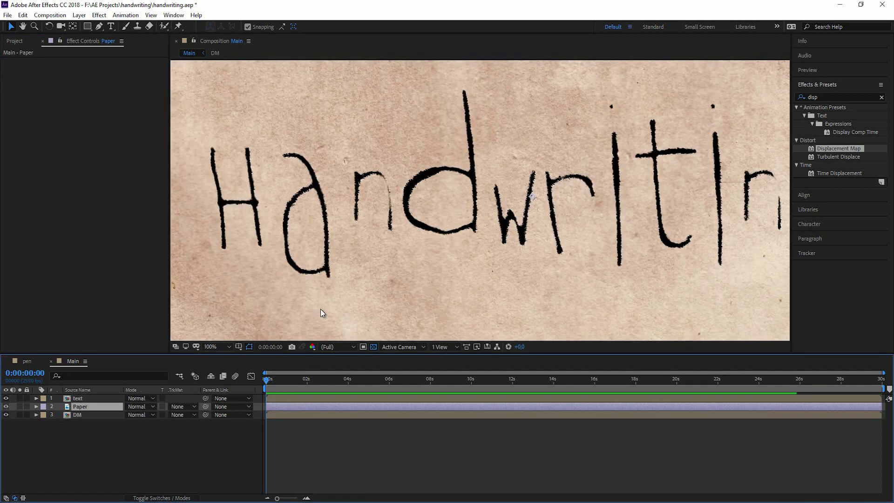
Step: Reveal the text layer's opacity, try lowering it, and set the layer's blending mode to Overlay at 100% opacity
left_click(70, 399)
key("t")
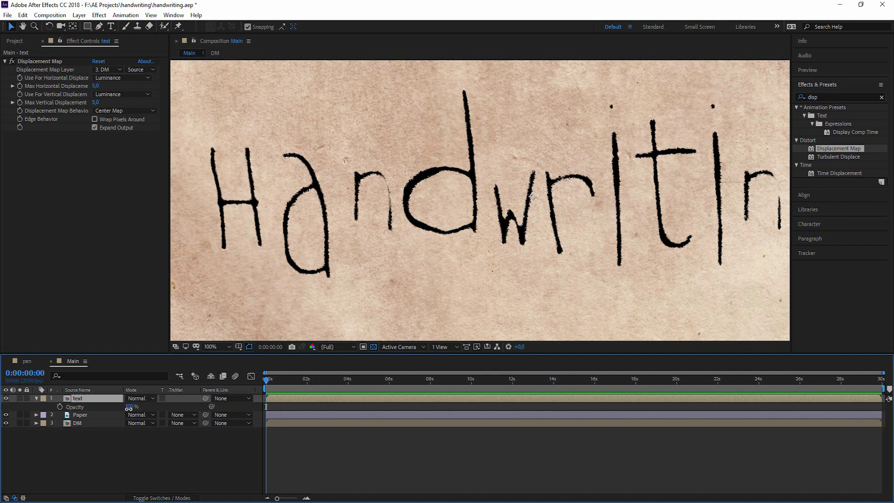
left_click_drag(130, 407, 135, 390)
key("comma")
left_click(138, 399)
left_click(195, 258)
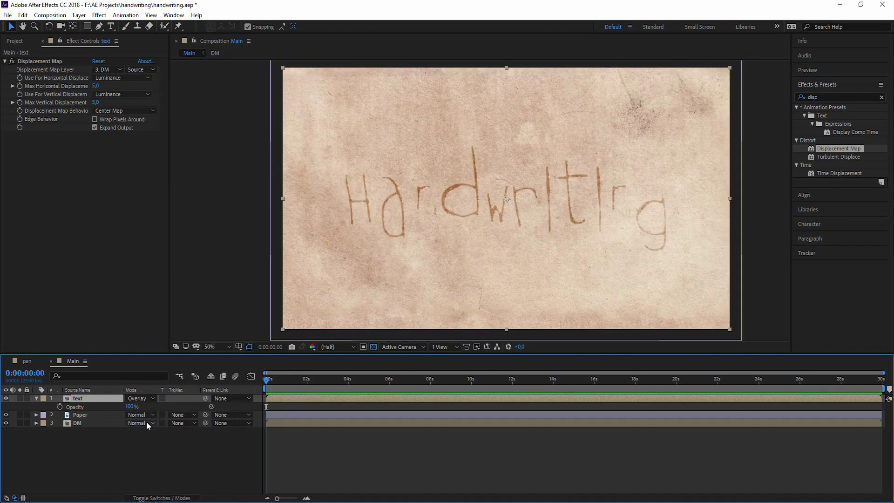
Step: Duplicate the text layer, set the upper copy's blending mode to Normal and lower its opacity to 72%
key("period")
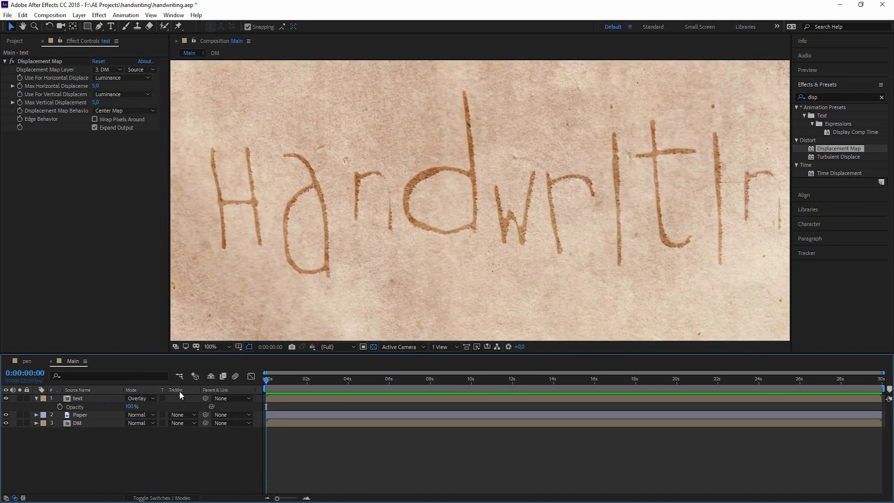
left_click(84, 398)
key("ctrl+d")
left_click(151, 397)
left_click(173, 78)
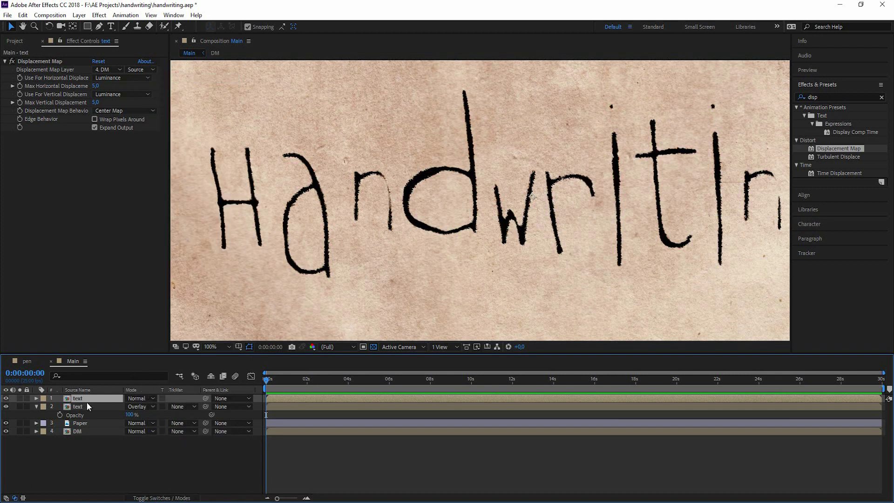
key("t")
left_click_drag(130, 407, 106, 407)
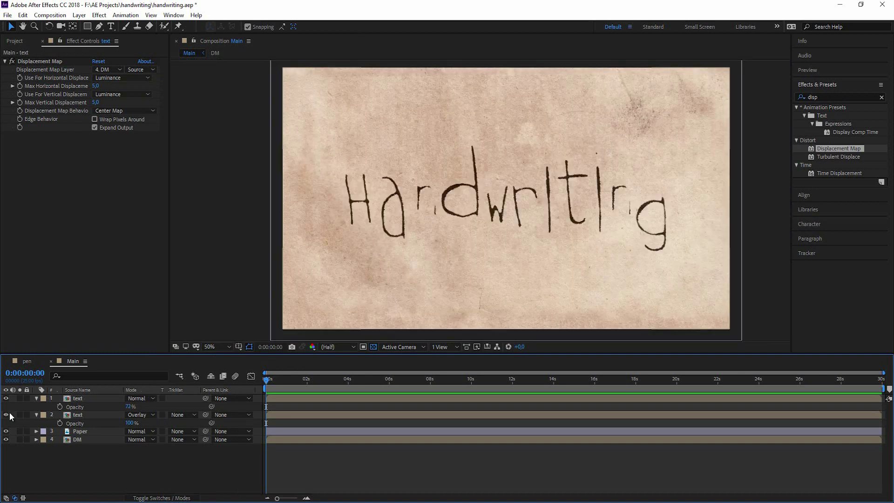
Step: Examine the blended ink letters up close and collapse the properties of both text layers
scroll(399, 219, "up", 4)
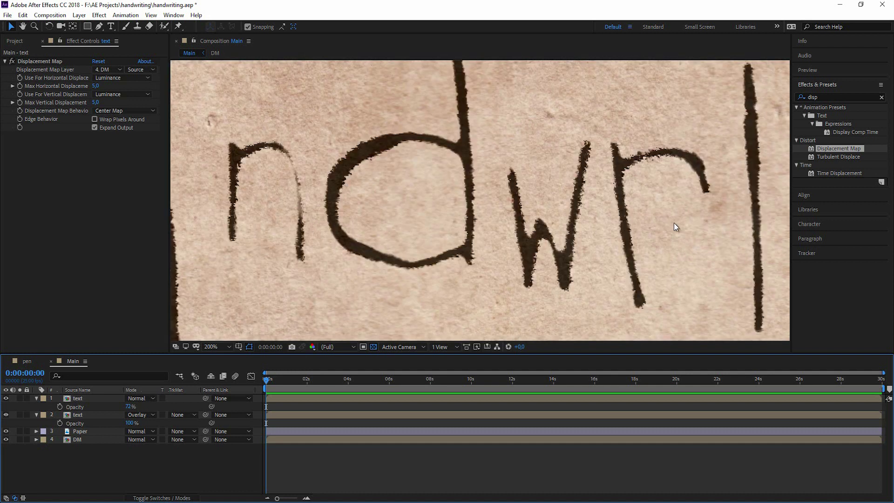
scroll(630, 258, "down", 4)
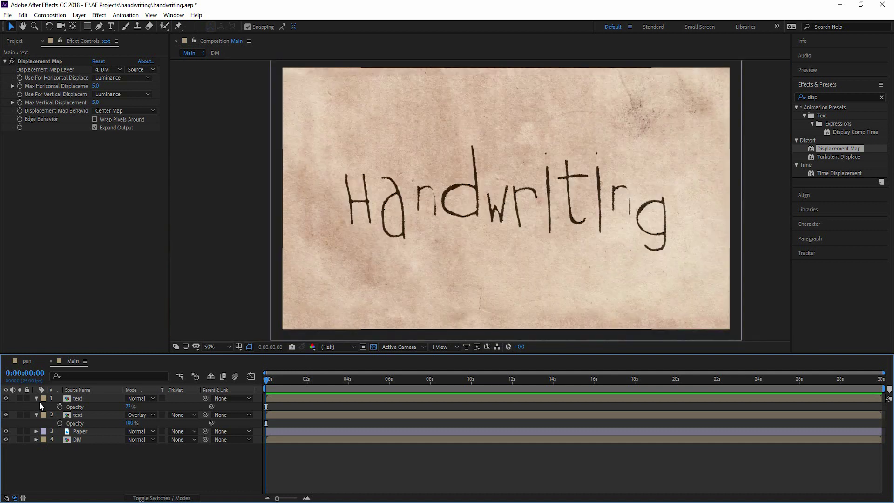
left_click(36, 415)
left_click(36, 399)
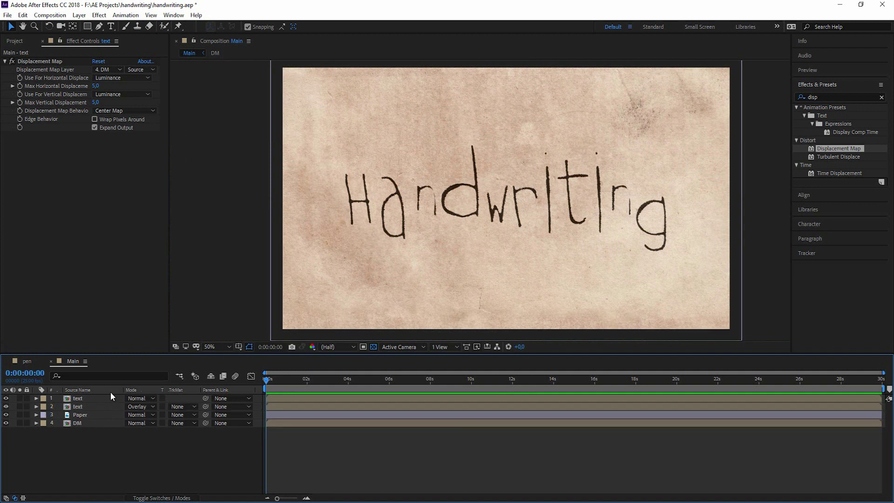
Step: Pre-compose the two text layers together into a new composition named final TEXT
left_click(95, 399)
left_click(92, 405, "shift")
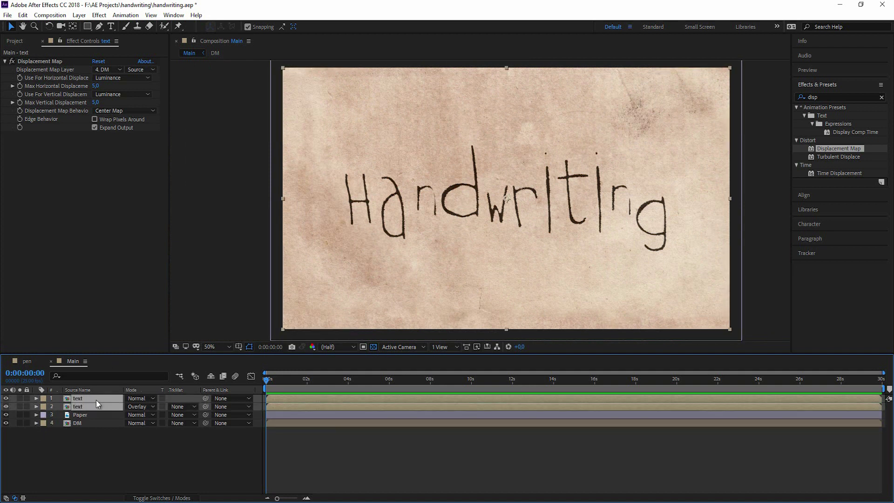
key("ctrl+shift+c")
type("TE")
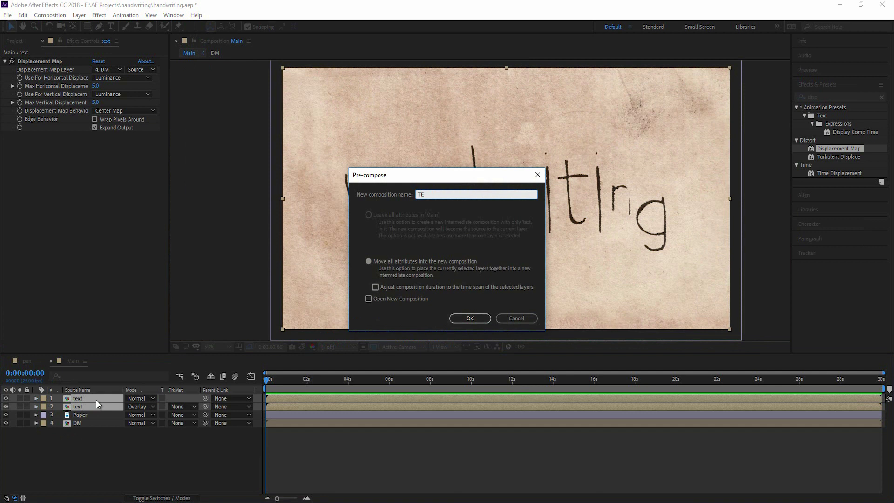
type("final TEXT")
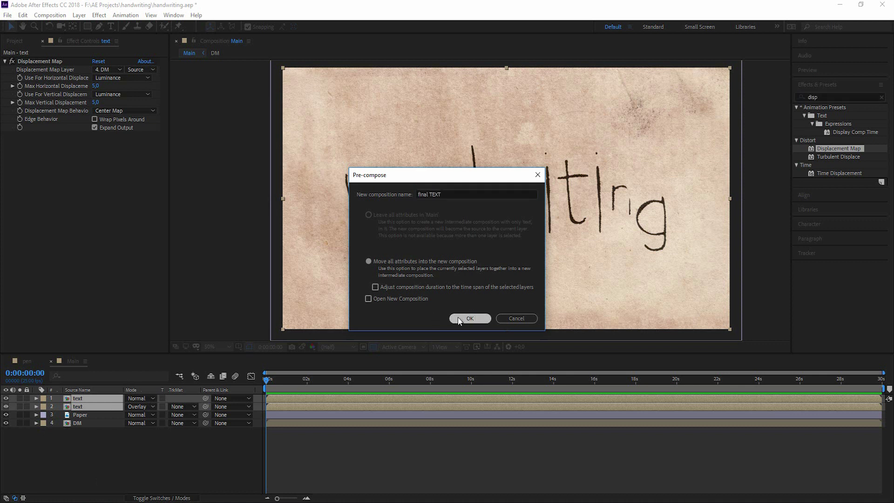
left_click(470, 318)
Step: Show the layer switches and turn on Collapse Transformations for the final TEXT layer to restore its blending with the paper
left_click(198, 423)
key("F4")
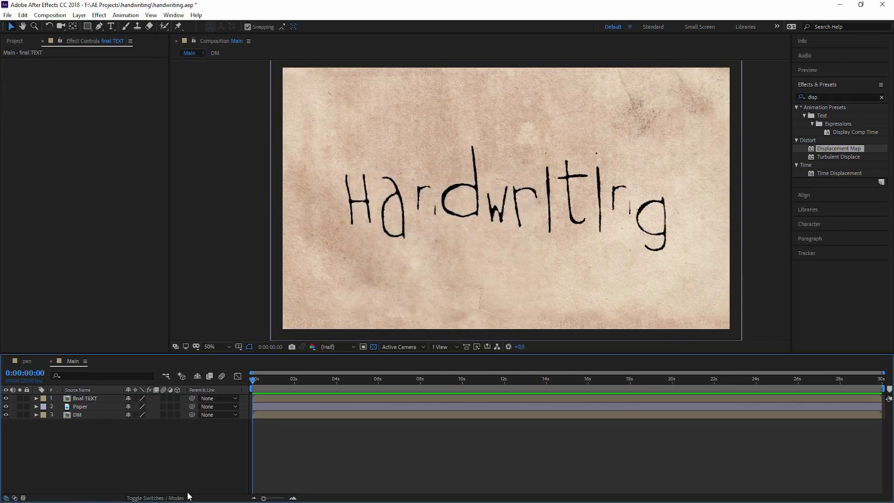
left_click(156, 498)
left_click(156, 498)
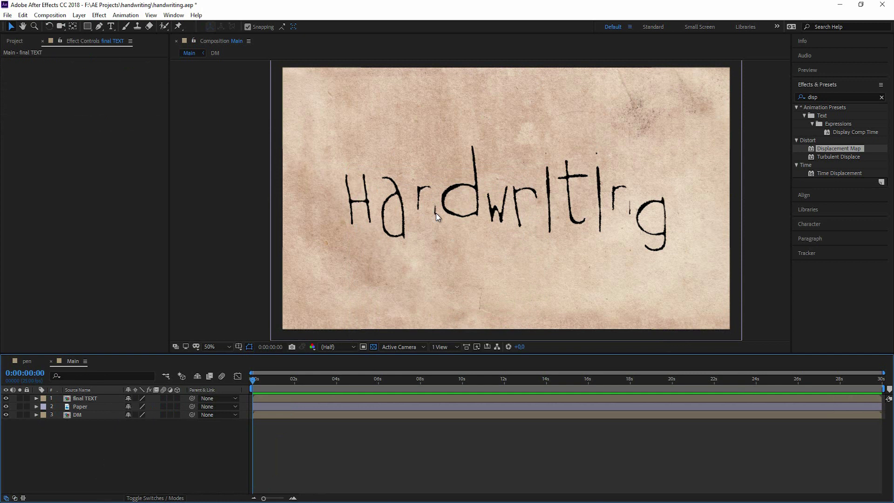
left_click(136, 399)
key("slash")
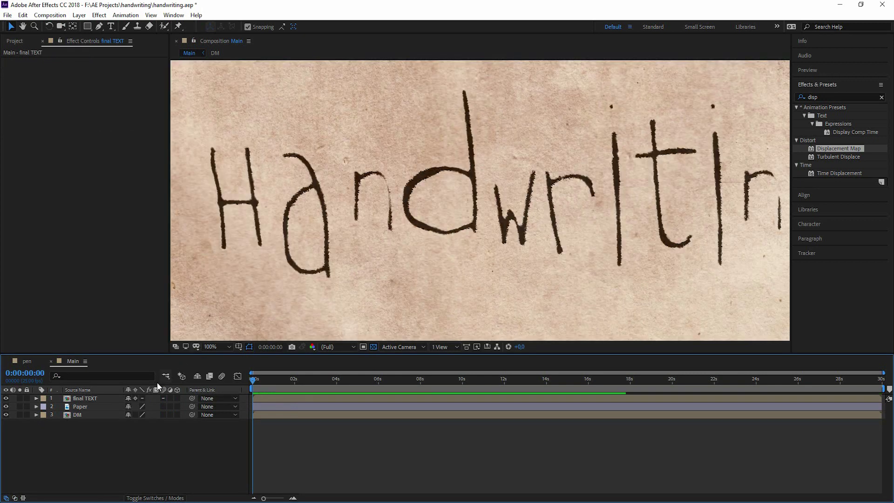
key("comma")
key("comma")
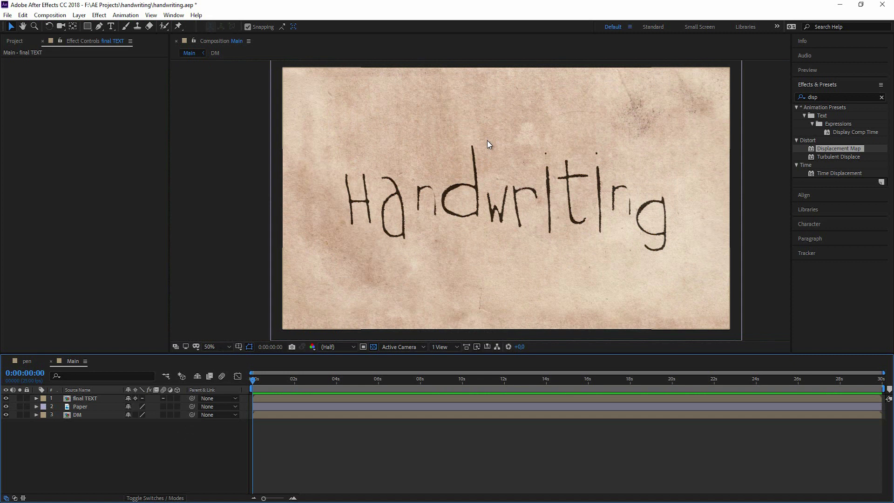
Step: Start an open Pen mask path on the final TEXT layer with a lead-in curve and trace the H's left stem upward
left_click(487, 141)
key("g")
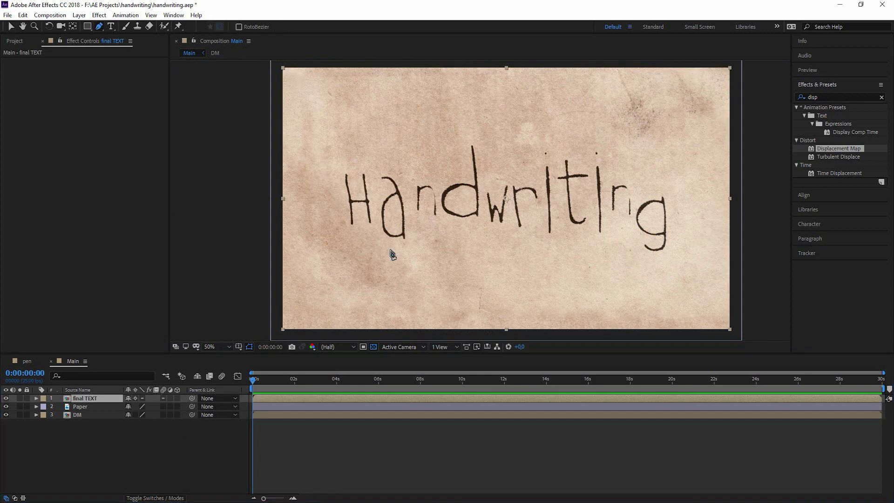
scroll(357, 280, "up", 2)
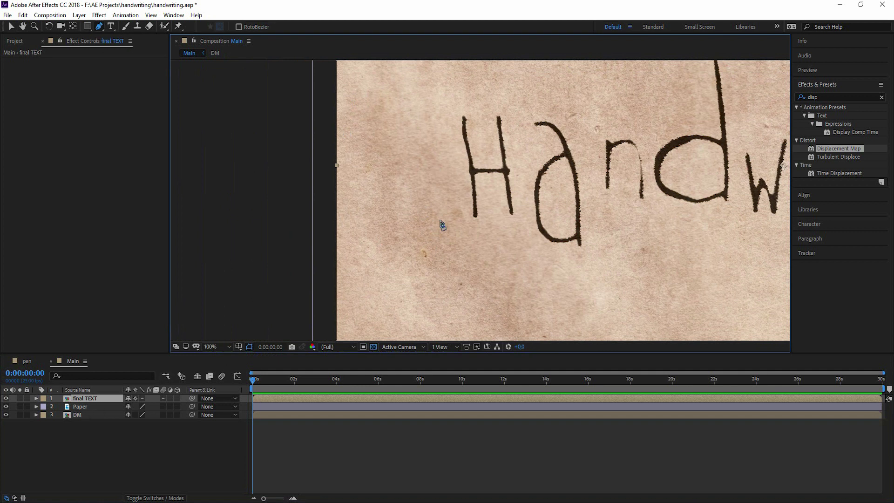
left_click(400, 255)
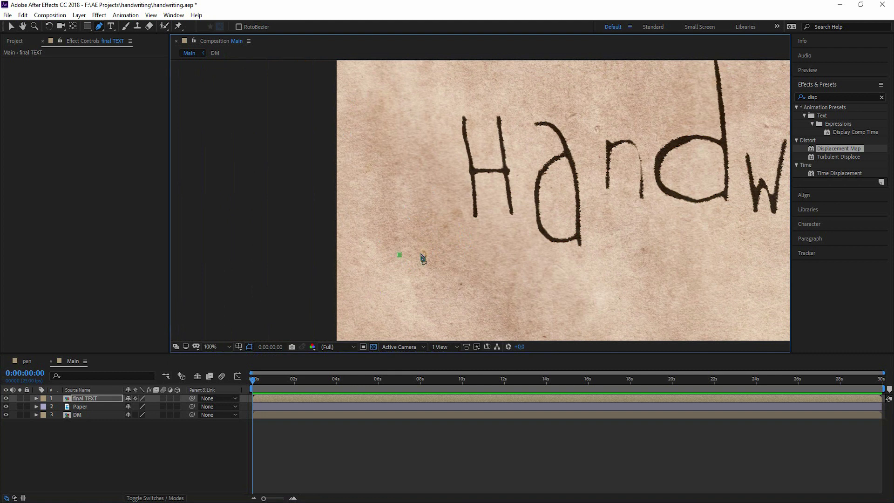
left_click_drag(465, 241, 469, 235)
left_click(475, 215)
scroll(475, 214, "up", 2)
left_click(471, 157)
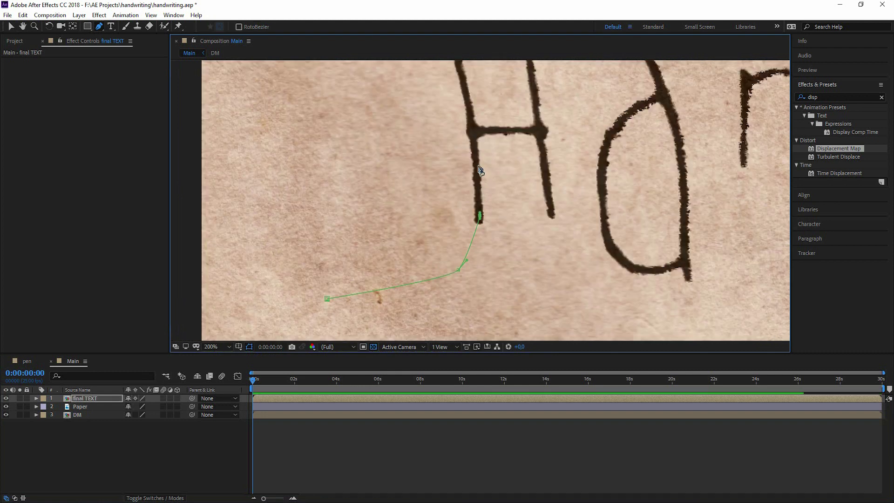
left_click_drag(470, 135, 467, 212)
left_click(460, 167)
left_click(448, 109)
left_click(449, 98)
Step: Continue the mask path back down to the H's crossbar, across it, and along the right stem
left_click(460, 203)
left_click(486, 203)
left_click(526, 203)
left_click(545, 203)
left_click(528, 190)
left_click(518, 100)
left_click(537, 237)
left_click(543, 271)
left_click(550, 299)
Step: Carry the mask path from the H into the first a and trace its bowl and stem
mouse_move(562, 316)
left_mouse_down()
mouse_move(502, 214)
mouse_move(518, 241)
left_mouse_up()
left_click_drag(518, 193, 513, 172)
left_click(539, 96)
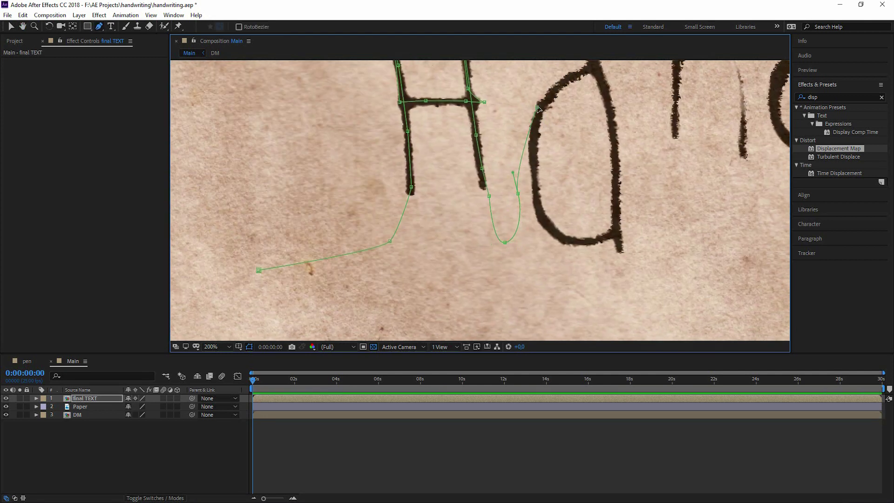
left_click_drag(580, 72, 586, 70)
left_click(573, 80)
left_click(554, 94)
left_click(537, 123)
left_click(537, 199)
left_click(539, 214)
left_click(573, 242)
left_click(610, 232)
left_click(615, 193)
scroll(615, 193, "up", 3)
scroll(610, 224, "down", 2)
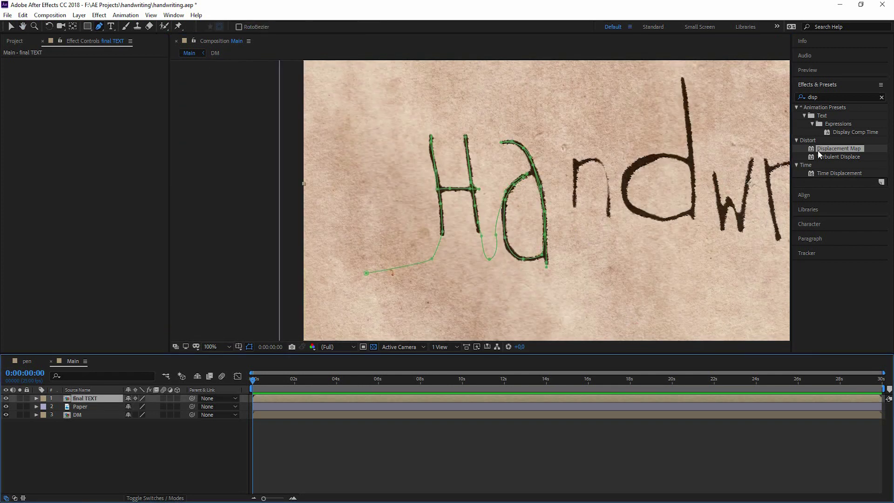
Step: Find the Stroke effect and apply it to the final TEXT layer
left_click(824, 97)
type("stroke")
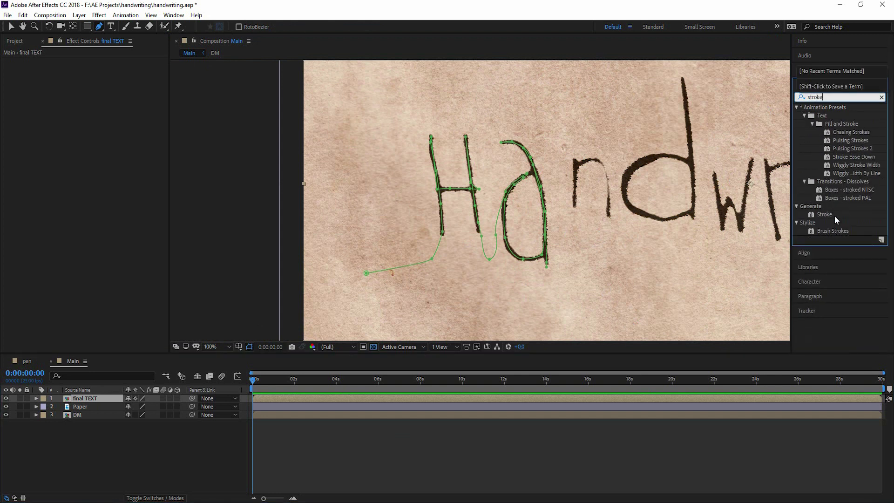
left_click_drag(825, 215, 96, 398)
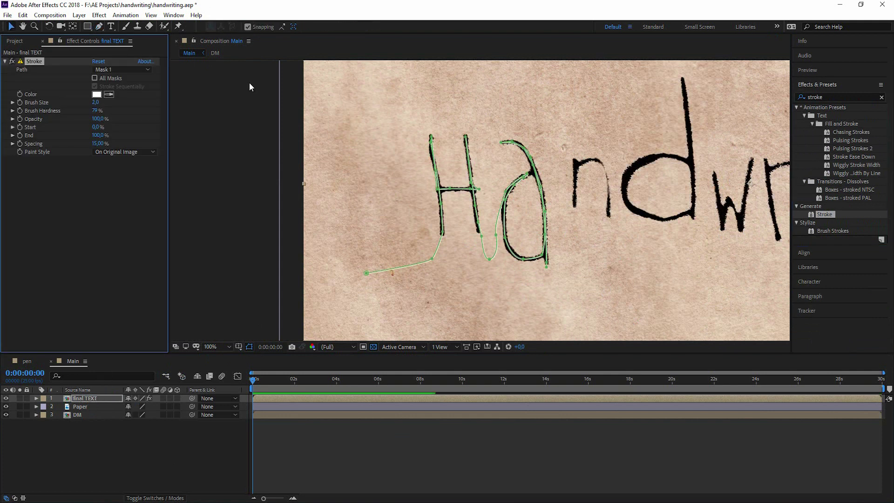
Step: Set the Stroke effect's Brush Size to 9 so the stroke covers the traced letters
left_click(60, 234)
key("period")
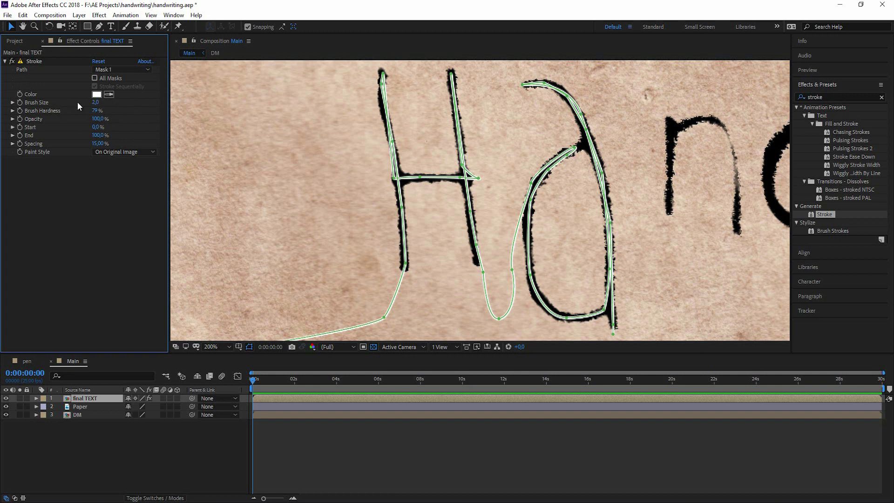
left_click_drag(95, 102, 122, 103)
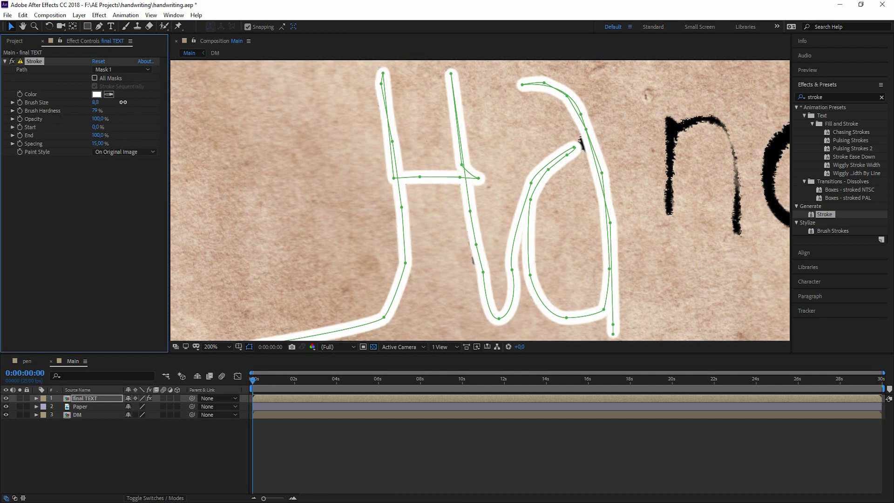
left_click_drag(123, 102, 123, 102)
Step: Move the path points at the tops of both H stems and at the a's bowl joint to cover the exposed ink
left_click(385, 78)
left_click_drag(382, 73, 380, 70)
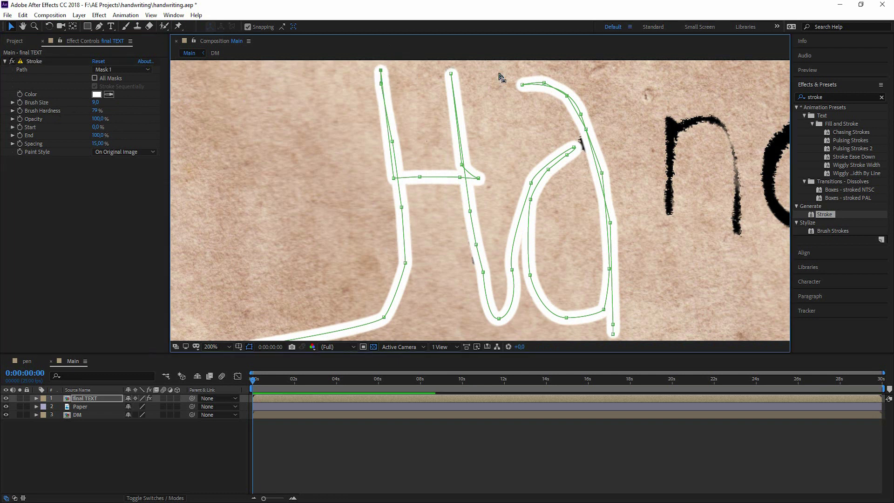
left_click_drag(451, 73, 451, 71)
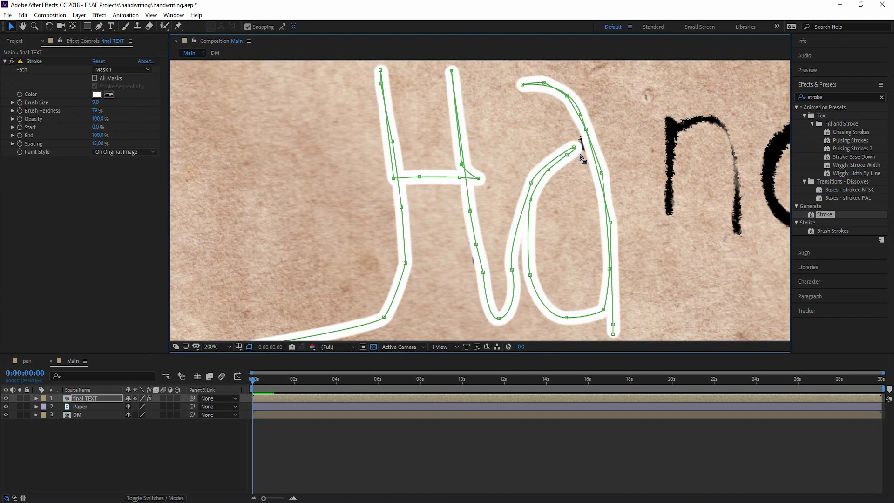
left_click_drag(581, 146, 588, 144)
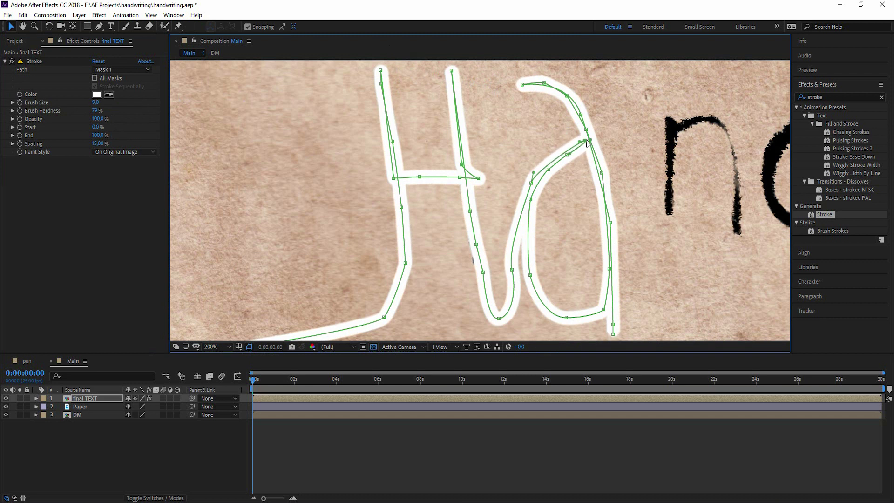
Step: Resume the mask path from the end of the a and draw a connecting curve up the n's left stem
key("h")
left_click_drag(455, 324, 201, 259)
key("v")
left_click(368, 299)
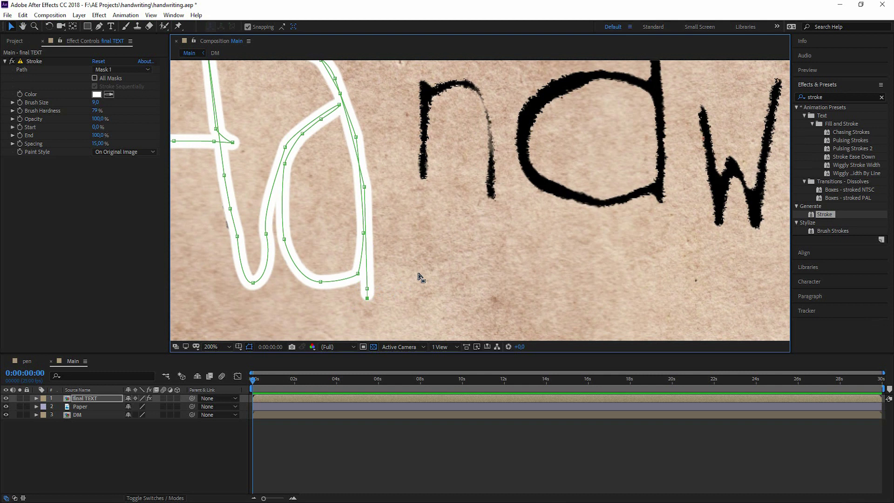
key("g")
left_click_drag(398, 295, 409, 262)
left_click(421, 207)
left_click(424, 166)
left_click(427, 96)
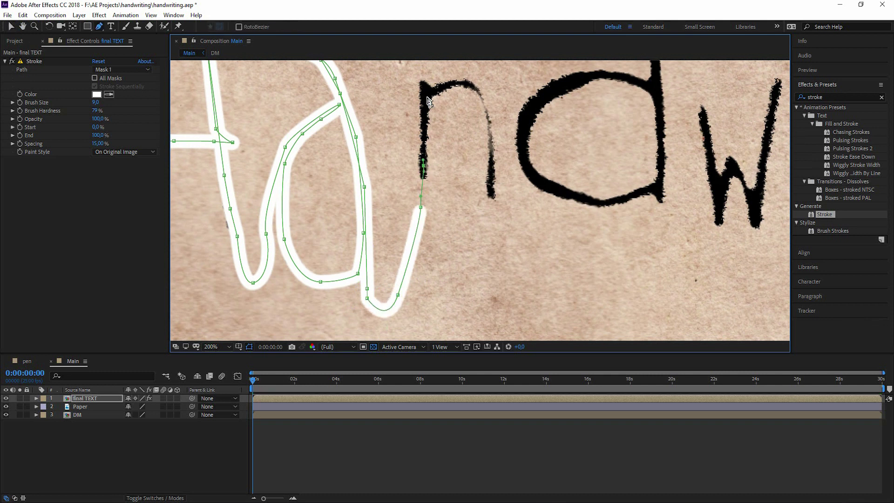
left_click(421, 76)
Step: Trace the n's arch and right leg with the mask path, ending just below the letter
left_click(430, 112)
left_click(437, 90)
left_click(464, 83)
left_click(485, 110)
left_click(489, 153)
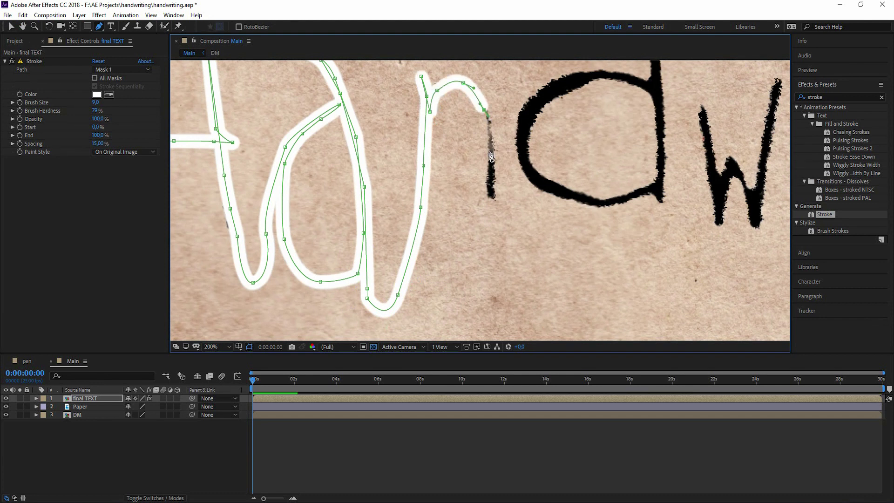
left_click(493, 196)
left_click(497, 222)
Step: Extend the mask path from the n into the d and trace around the d's bowl
scroll(523, 193, "up", 3)
left_click(522, 247)
left_click(535, 166)
left_click(574, 142)
left_click(653, 149)
left_click(639, 137)
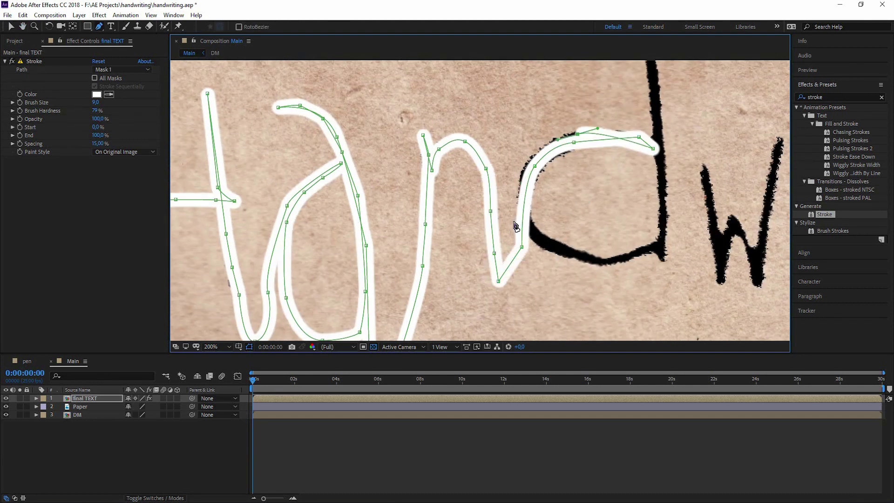
left_click(577, 135)
left_click_drag(518, 212, 549, 259)
left_click(601, 257)
left_click(644, 245)
Step: Trace the d's tall stem up and back down, ending the mask path with a short tail below the letter
scroll(644, 245, "up", 3)
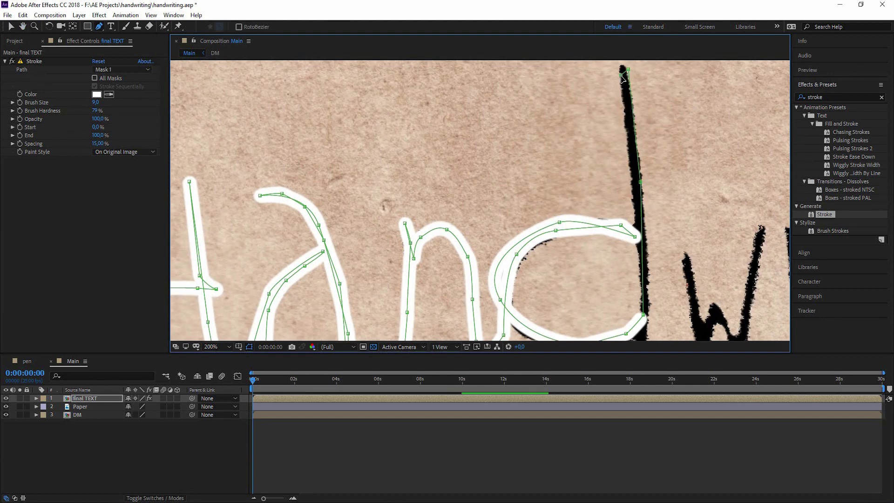
scroll(612, 181, "down", 5)
left_click(611, 177)
scroll(612, 181, "up", 2)
scroll(652, 265, "down", 2)
scroll(512, 242, "up", 2)
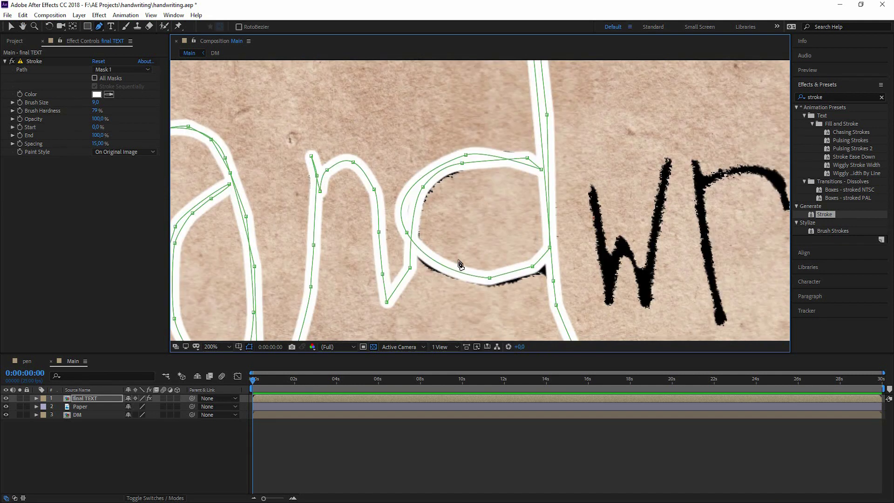
Step: Adjust the path points and curve handles around the d's bowl to follow the ink more closely
key("v")
left_click(427, 190)
left_click_drag(427, 191, 385, 194)
left_click_drag(407, 232, 411, 237)
left_click_drag(466, 155, 489, 150)
left_click_drag(545, 269, 547, 272)
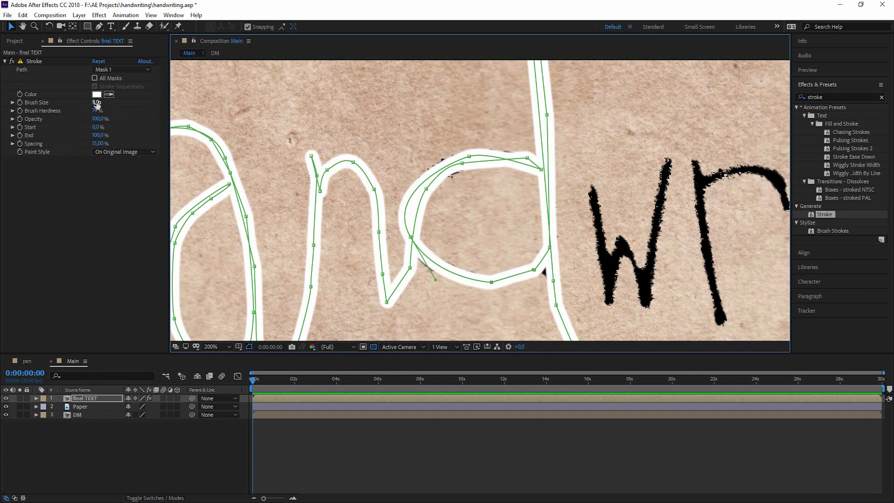
Step: Increase the Stroke effect's Brush Size to 11.2 and deselect the layer to check the coverage of the traced letters
left_click(98, 102)
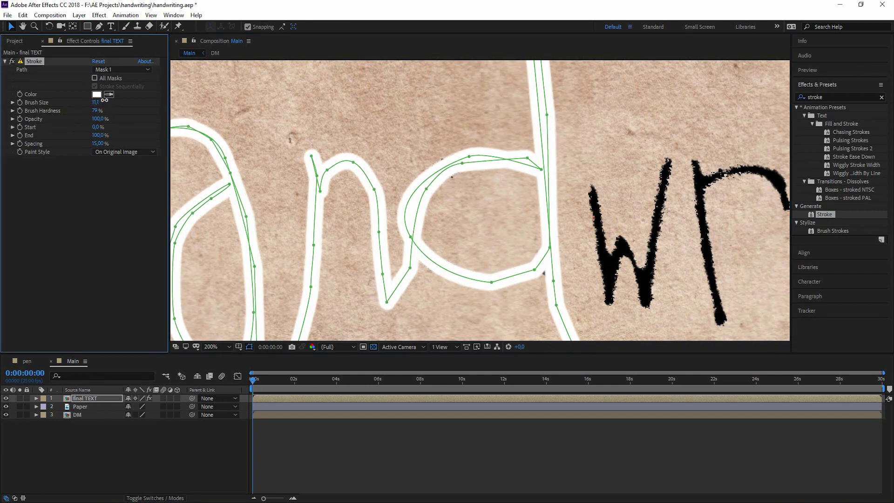
key("comma")
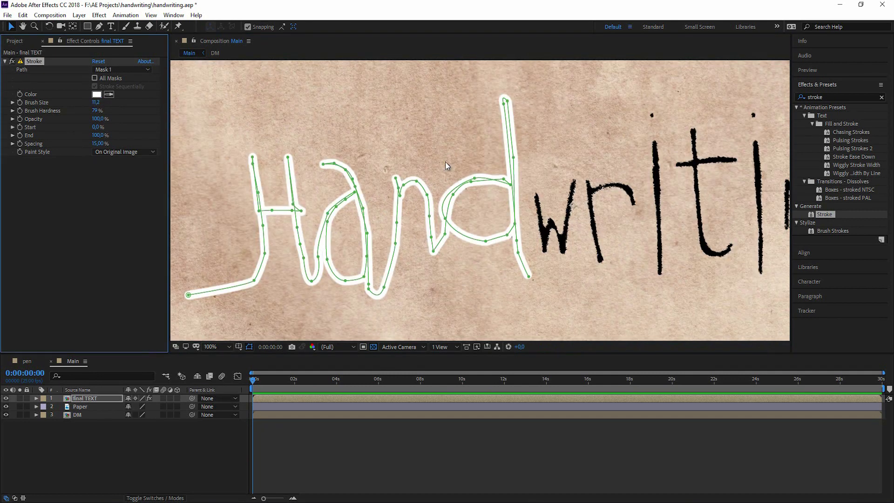
left_click(195, 446)
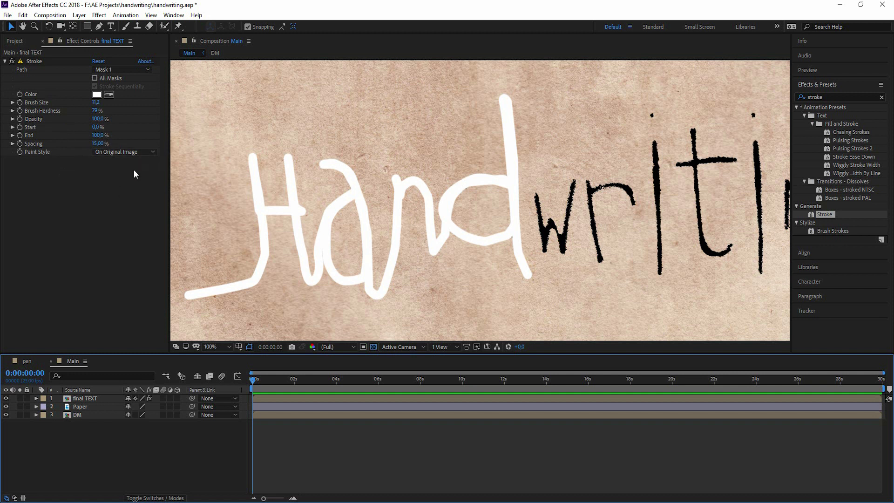
Step: Set the Stroke effect's Paint Style to Reveal Original Image and its Brush Hardness to 100%
left_click(113, 150)
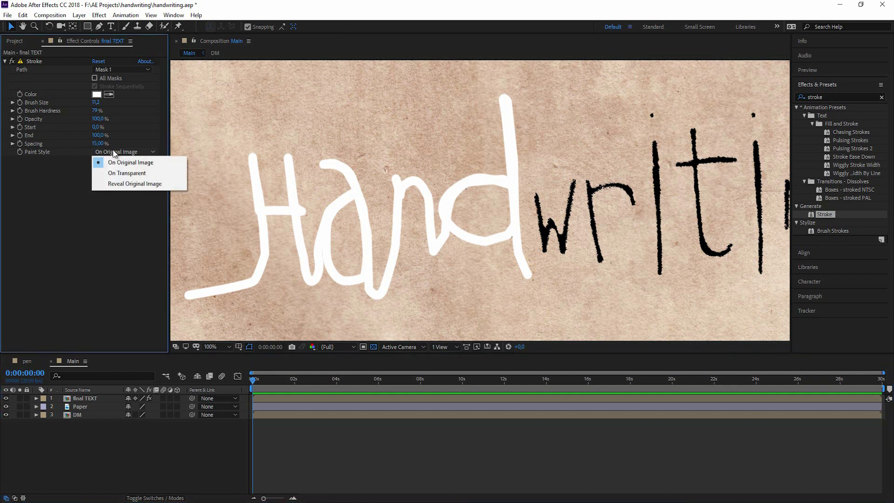
left_click(123, 184)
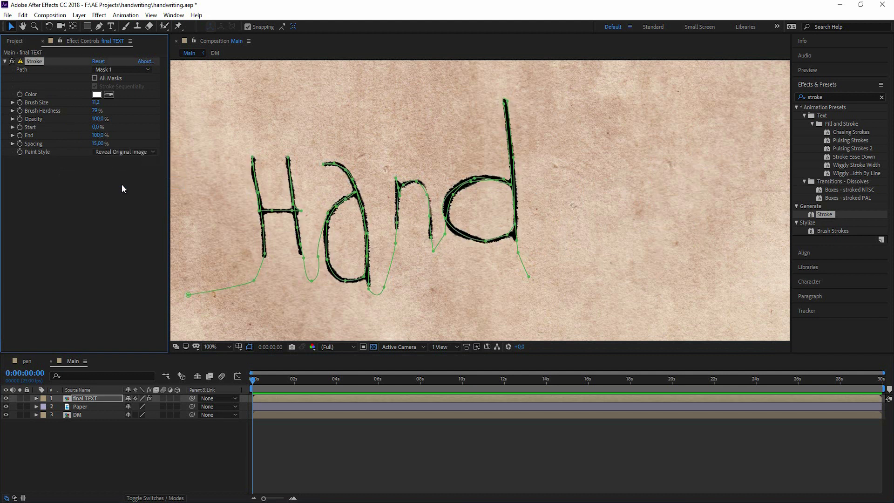
left_click(325, 467)
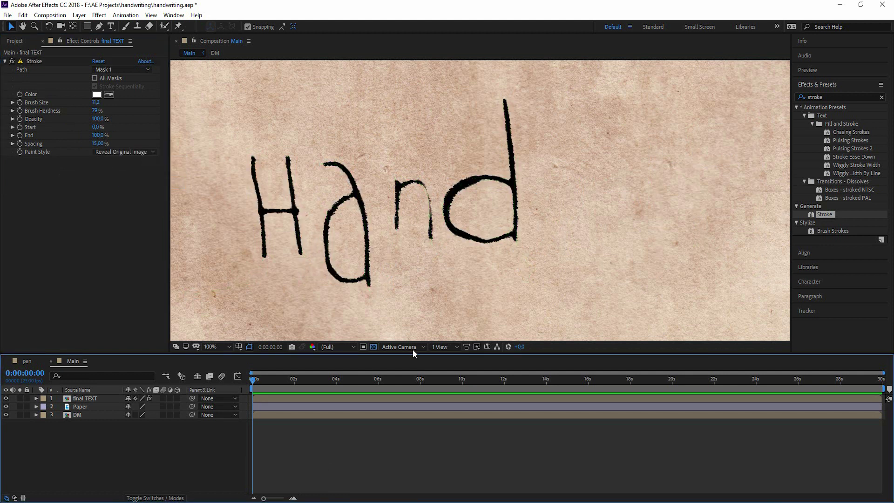
left_click_drag(94, 113, 120, 112)
left_click(76, 99)
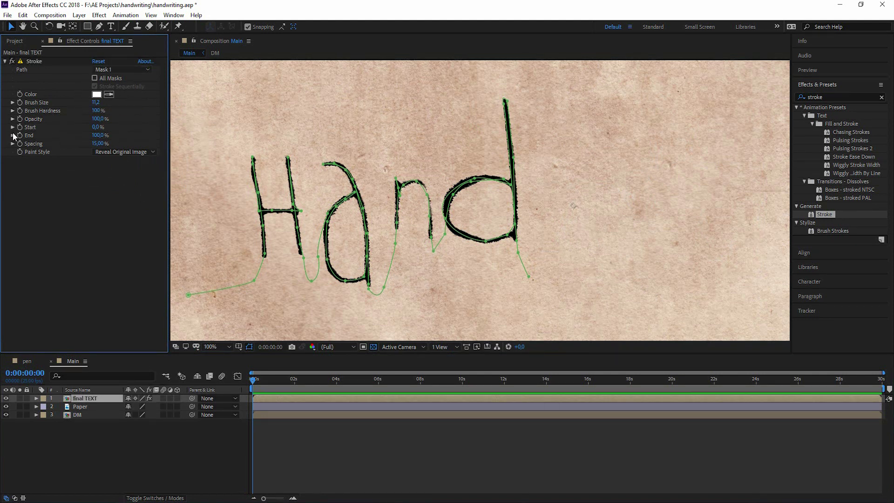
Step: Keyframe the Stroke effect's End from 0% at the start to 100% at 4 seconds and reveal the keyframes
left_click_drag(102, 136, 59, 142)
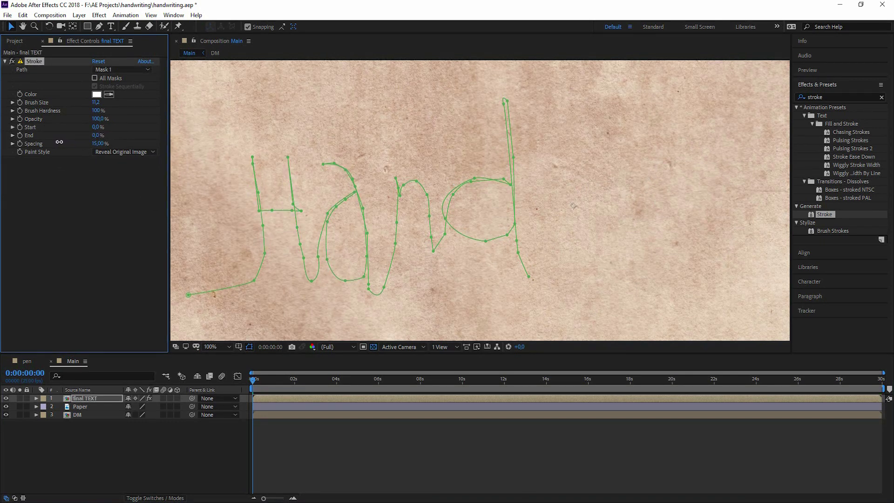
left_click(20, 135)
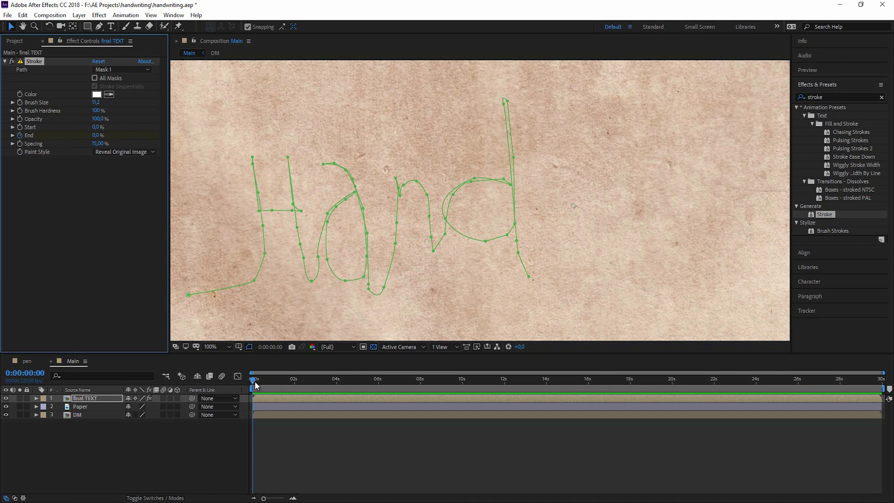
left_click(337, 384)
left_click_drag(98, 136, 135, 135)
key("u")
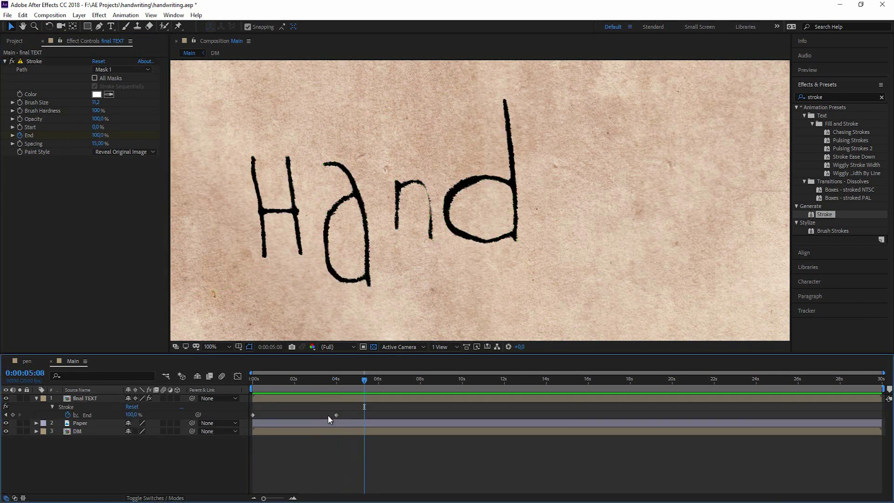
Step: Move the first End keyframe to 2 seconds and shorten the work area around the animation for a preview
left_click(294, 381)
left_click_drag(253, 415, 294, 415)
left_click(282, 381)
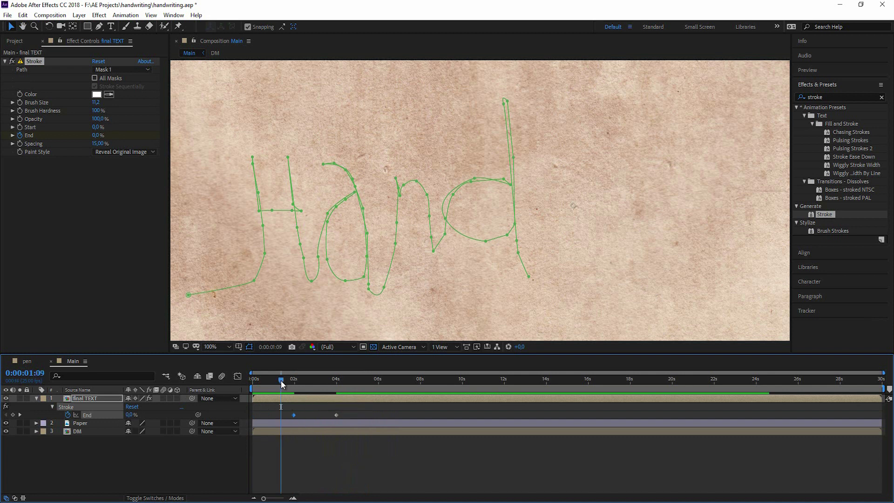
left_click(348, 379)
key("n")
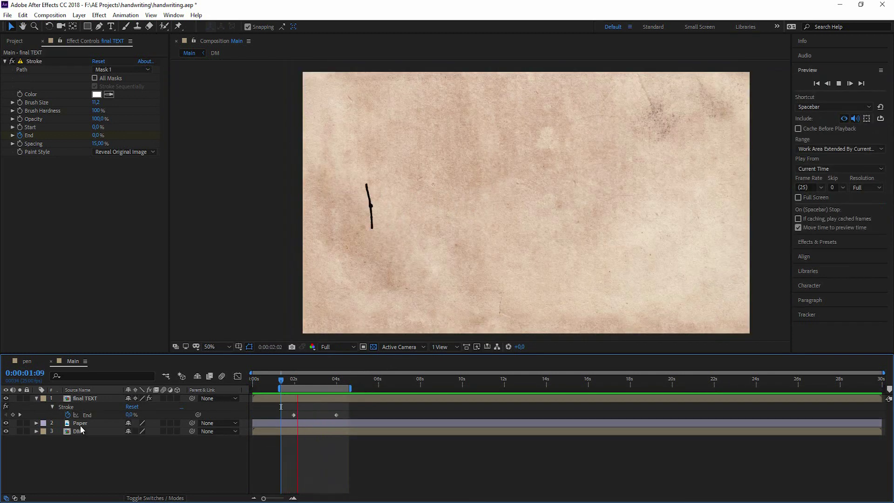